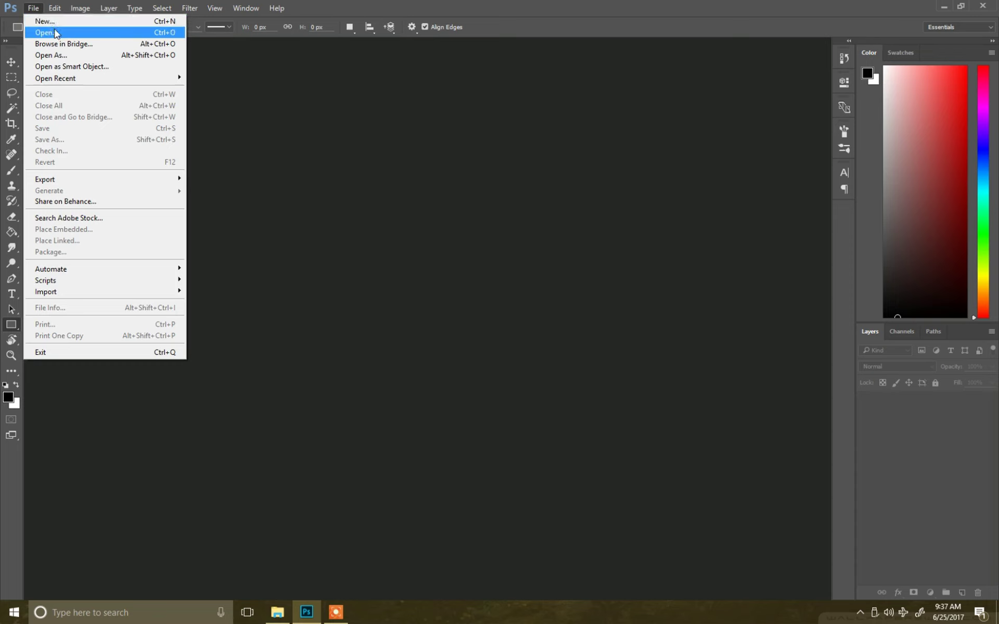
Step: Open light-bulb-idea.jpg from the Desktop's New folder (2)
left_click(52, 30)
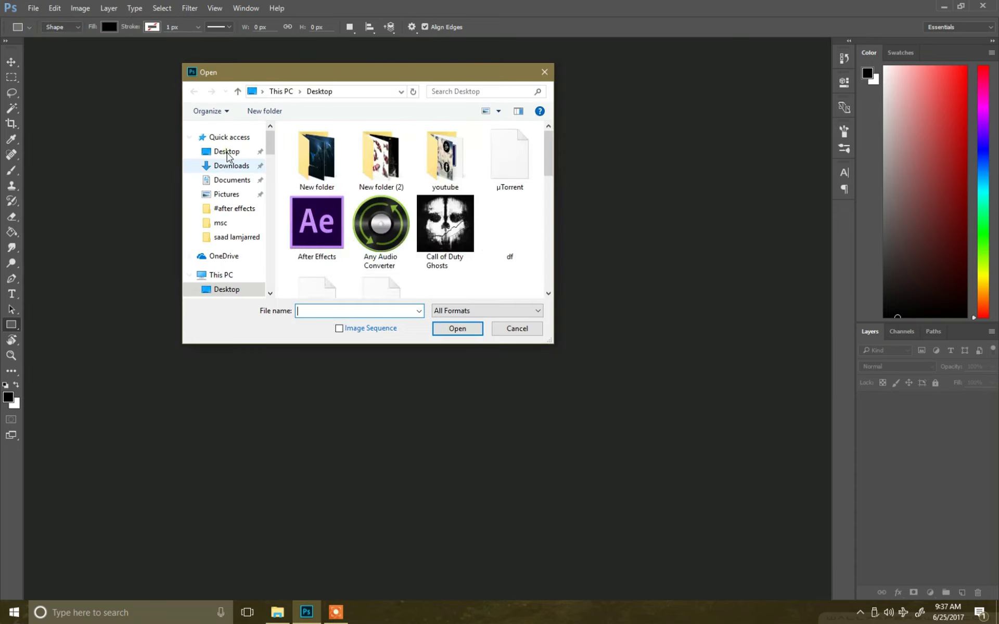
double_click(408, 179)
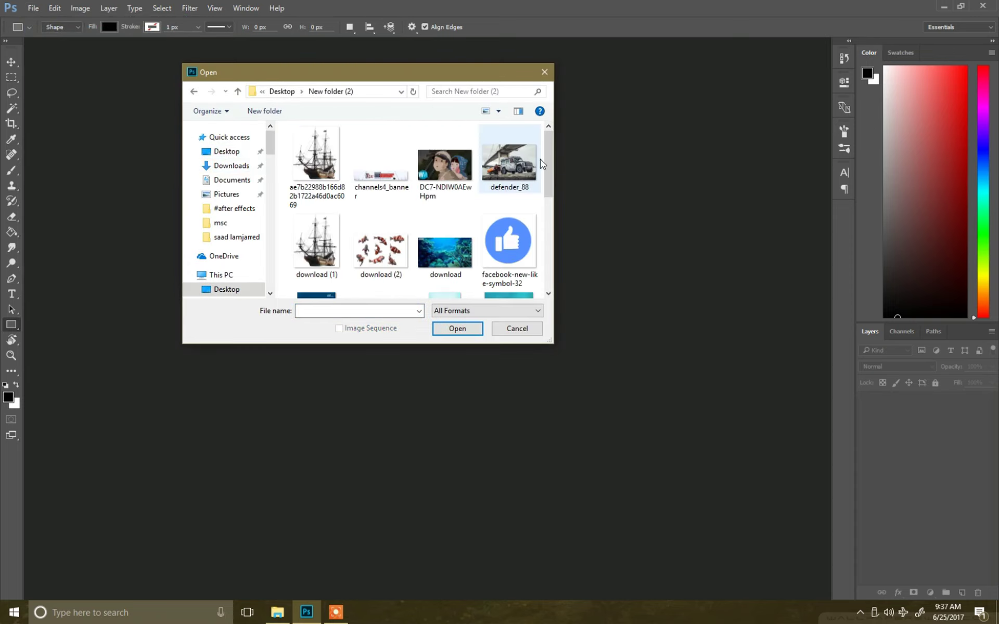
scroll(442, 208, "down", 2)
scroll(416, 234, "down", 3)
left_click(391, 268)
left_click(457, 328)
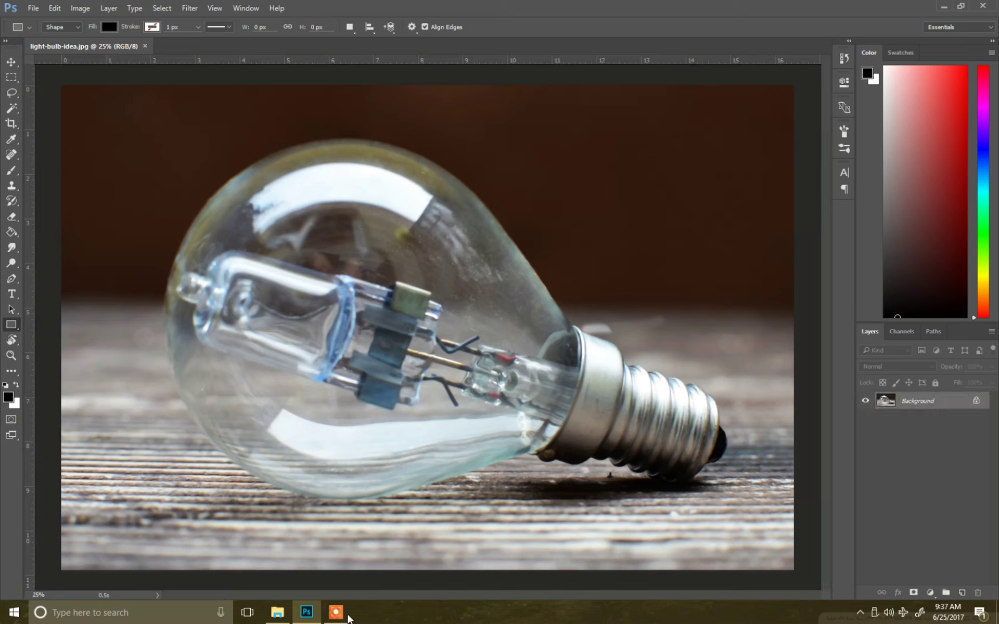
left_click(348, 617)
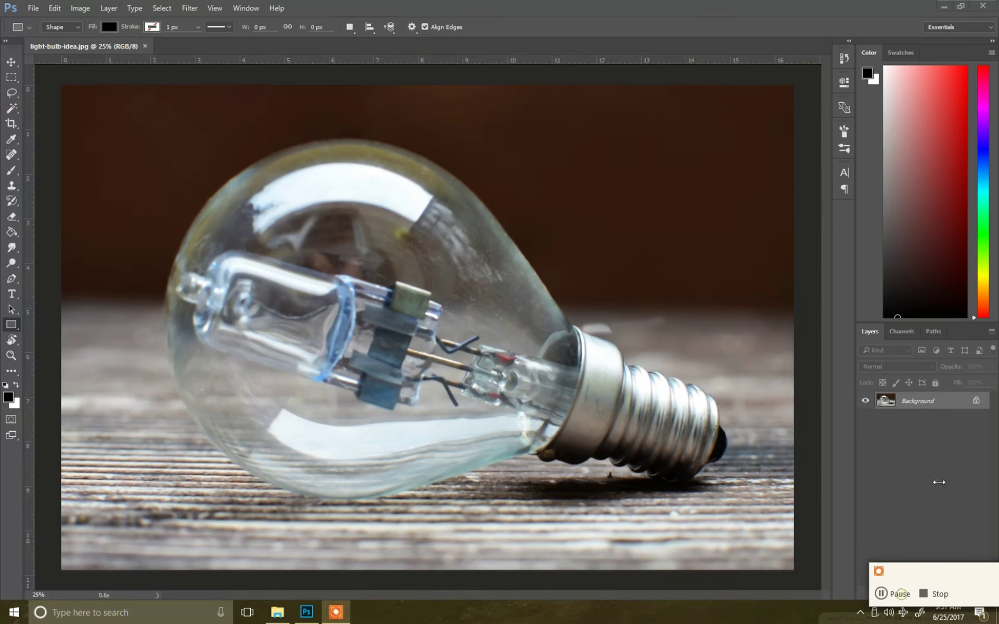
Step: Unlock the Background into Layer 0 and preview the Fill dialog's content options
left_click(976, 402)
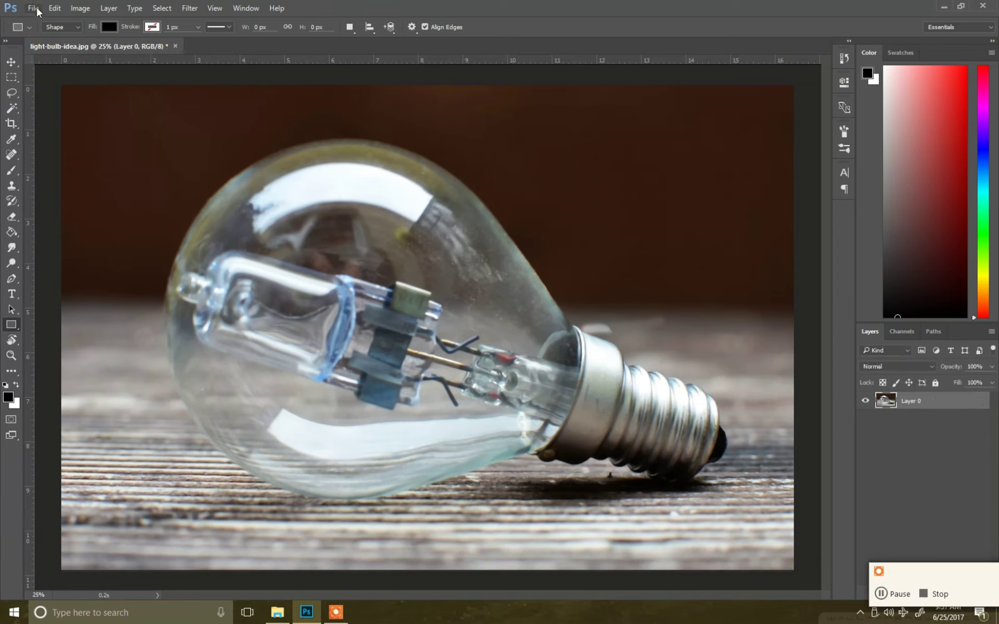
left_click(56, 12)
left_click(80, 178)
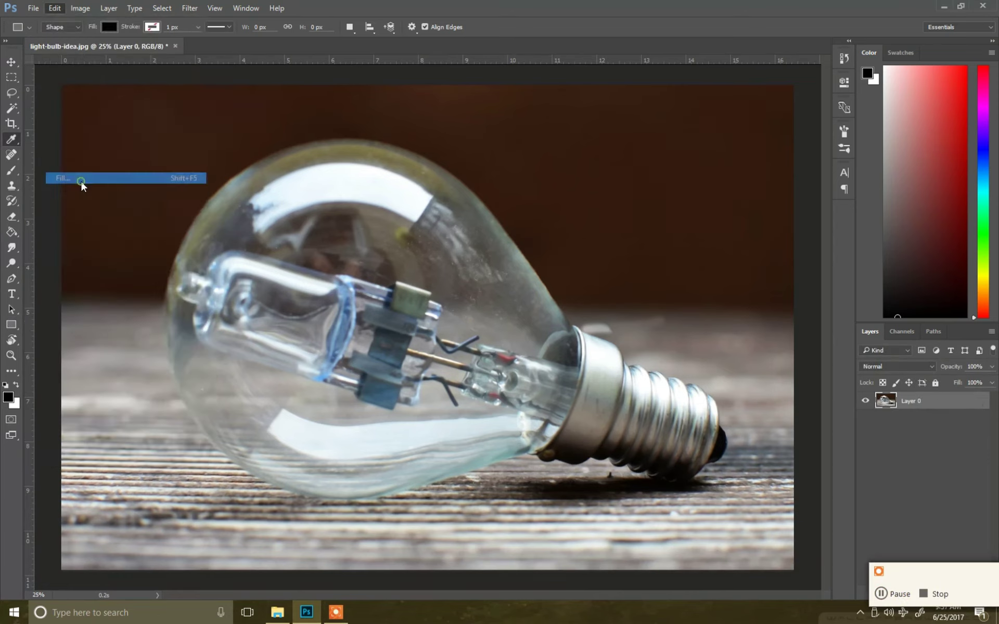
left_click(241, 87)
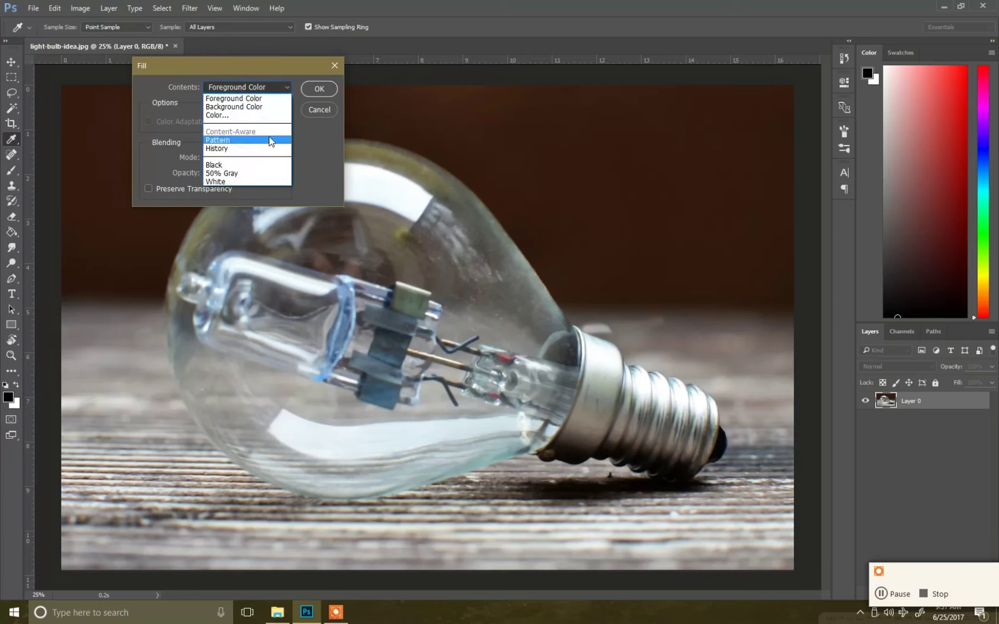
left_click(337, 69)
key("u")
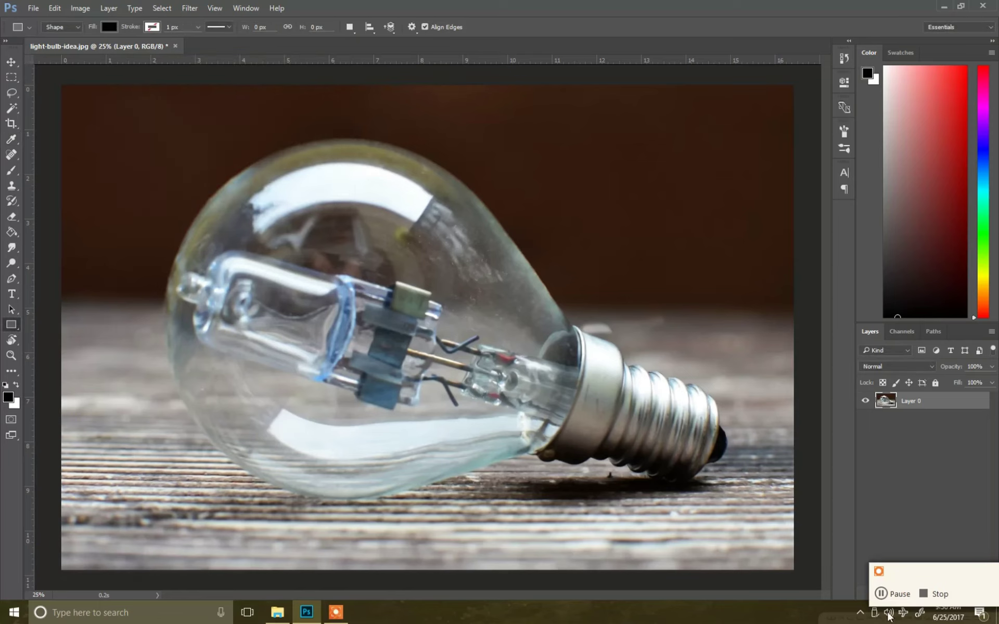
Step: Lasso the filament and wires and erase them with a Content-Aware fill
left_click(11, 93)
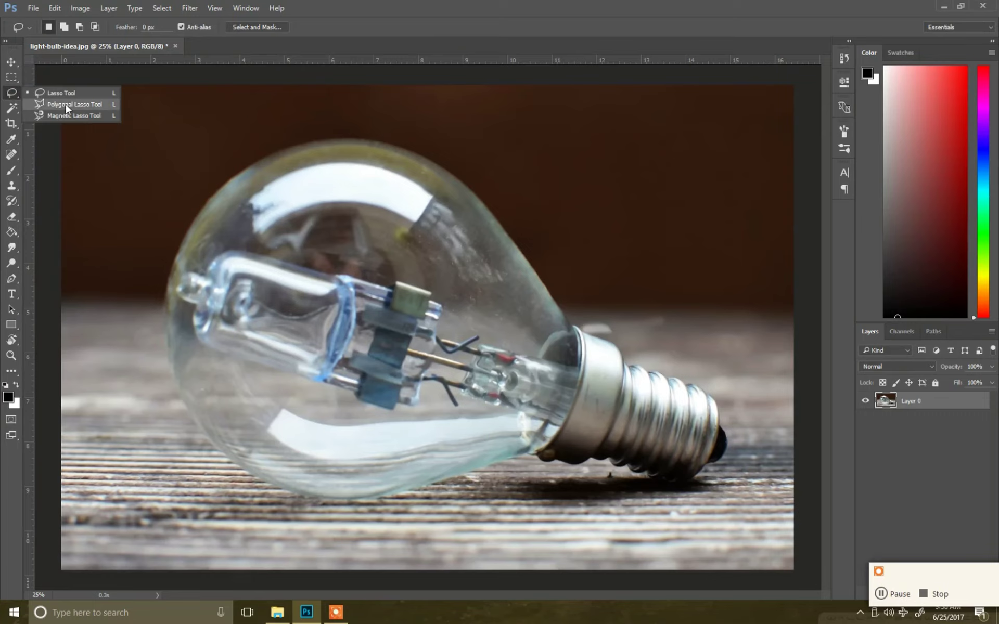
left_click(73, 93)
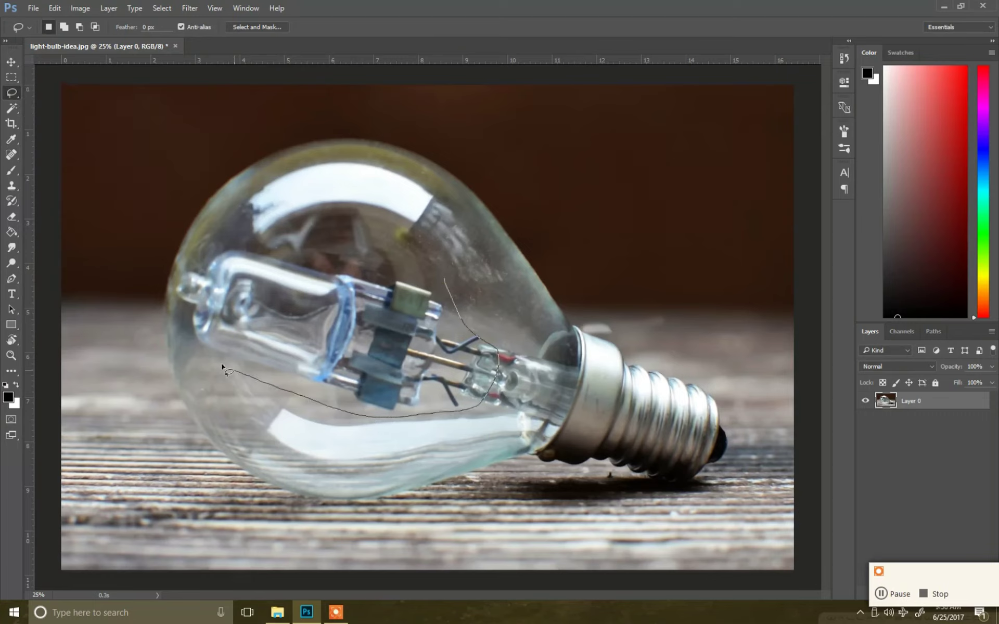
left_click_drag(424, 281, 428, 284)
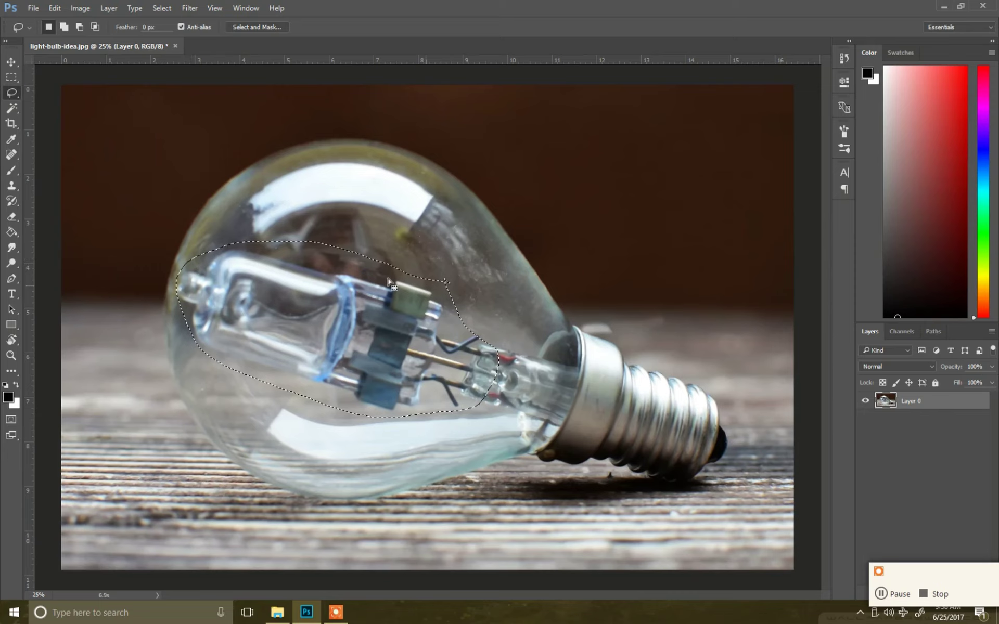
left_click(54, 8)
left_click(107, 178)
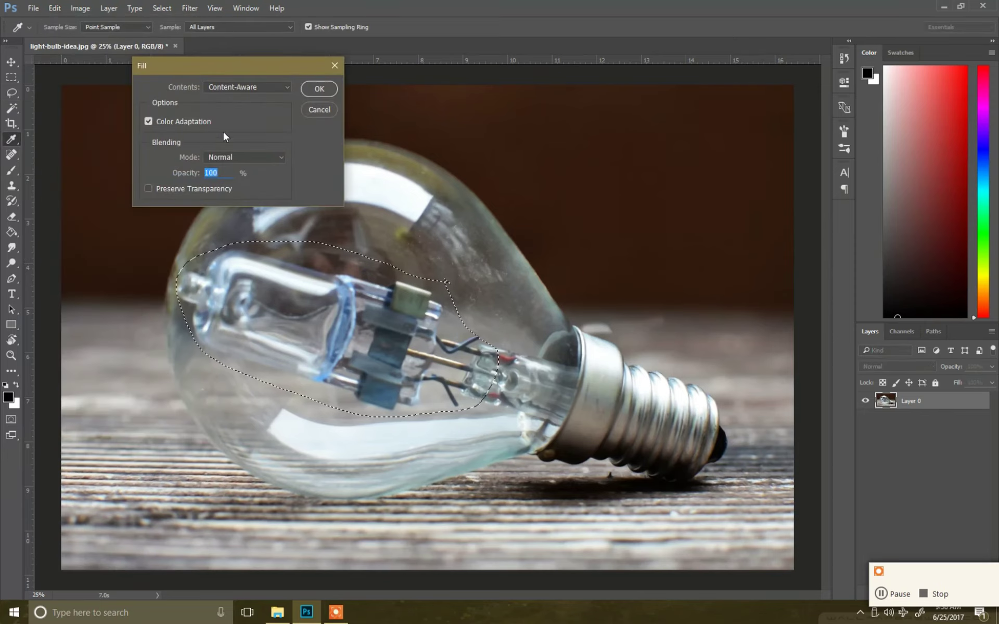
left_click(320, 89)
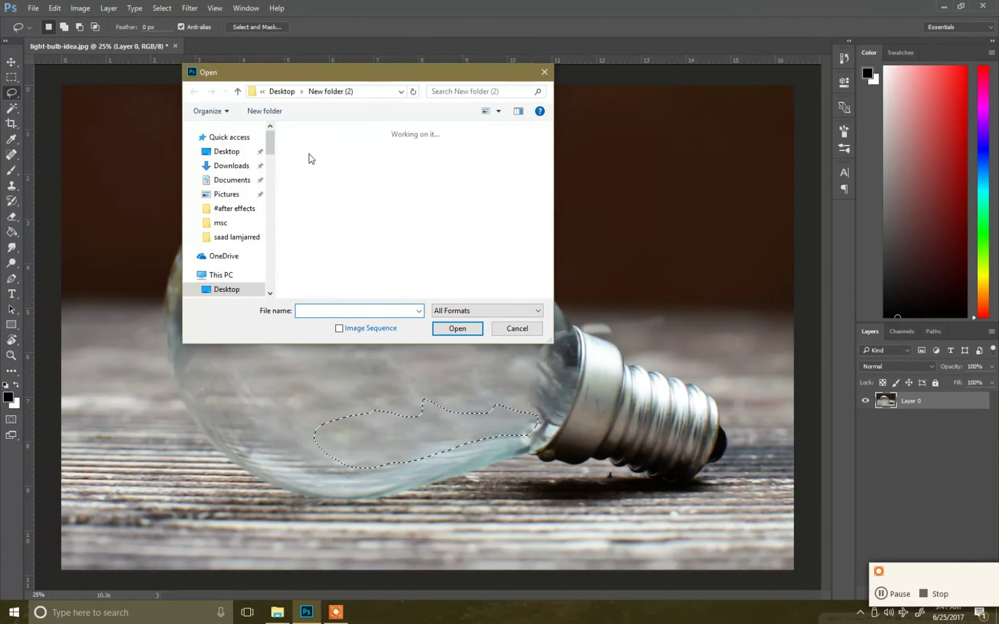
Step: Open download, images, and images (1) through (6) together as separate documents
scroll(425, 239, "down", 1)
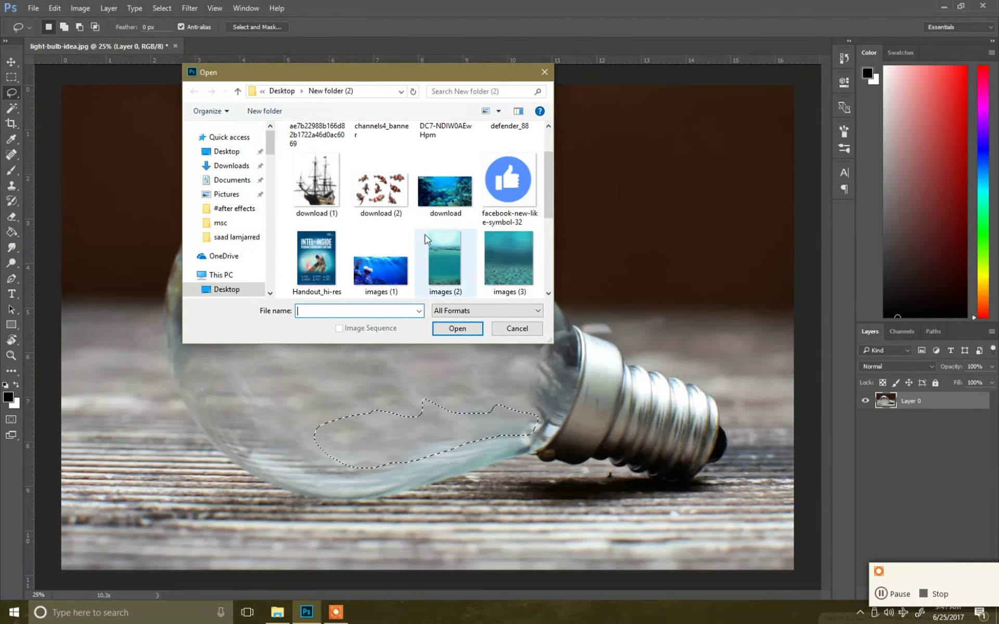
left_click(451, 189)
left_click(391, 267, "ctrl")
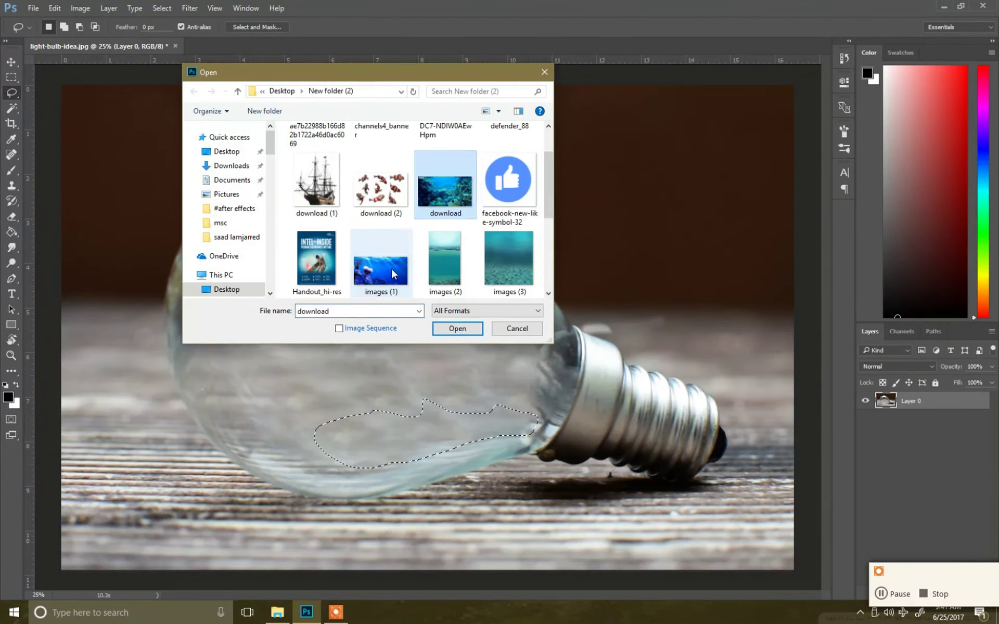
left_click(442, 263, "ctrl")
scroll(442, 263, "down", 1)
left_click(380, 237, "ctrl")
left_click(316, 234, "ctrl")
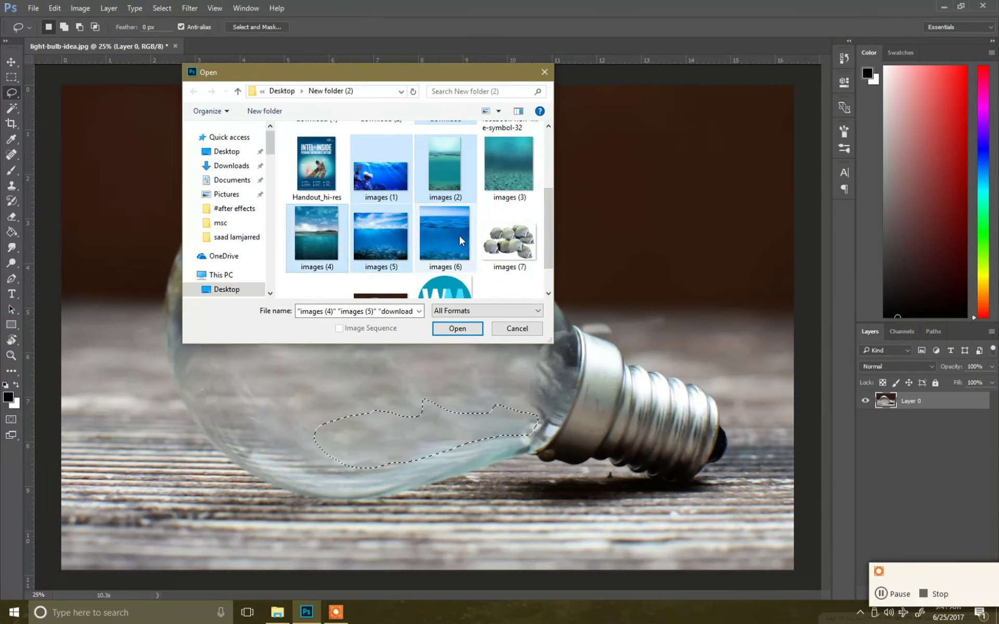
left_click(460, 240, "ctrl")
left_click(510, 161, "ctrl")
scroll(510, 239, "down", 1)
left_click(317, 265, "ctrl")
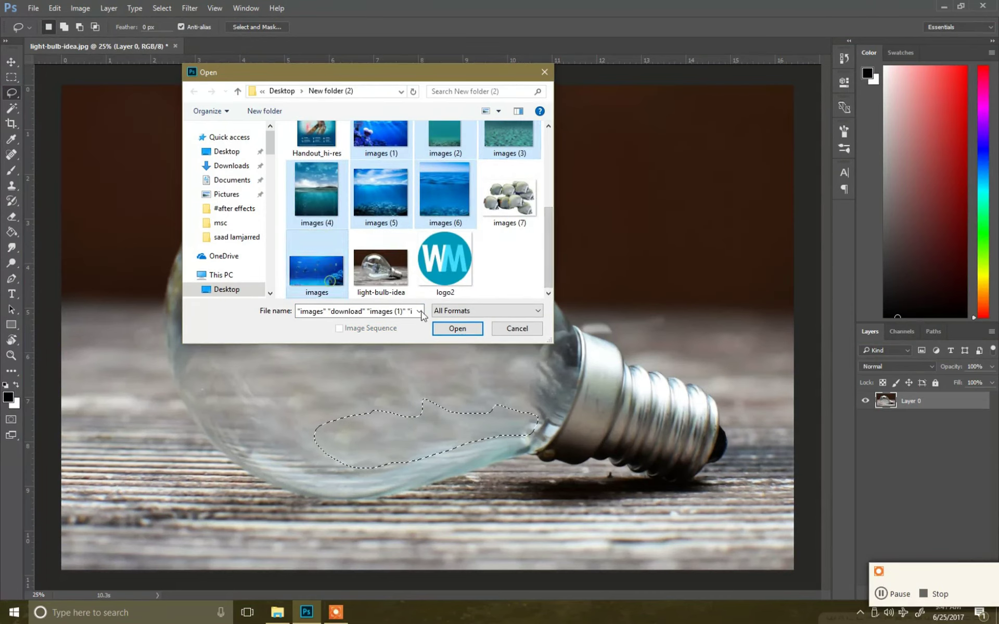
left_click(457, 328)
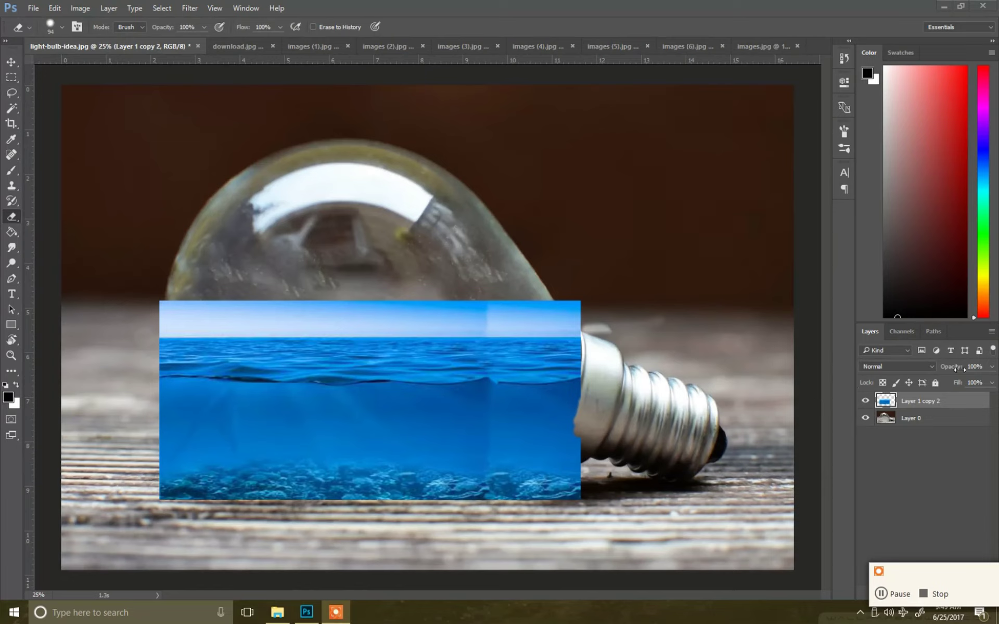
Step: Erase the ocean outside the bulb's edges at reduced opacity, then restore 100% opacity
left_click(949, 369)
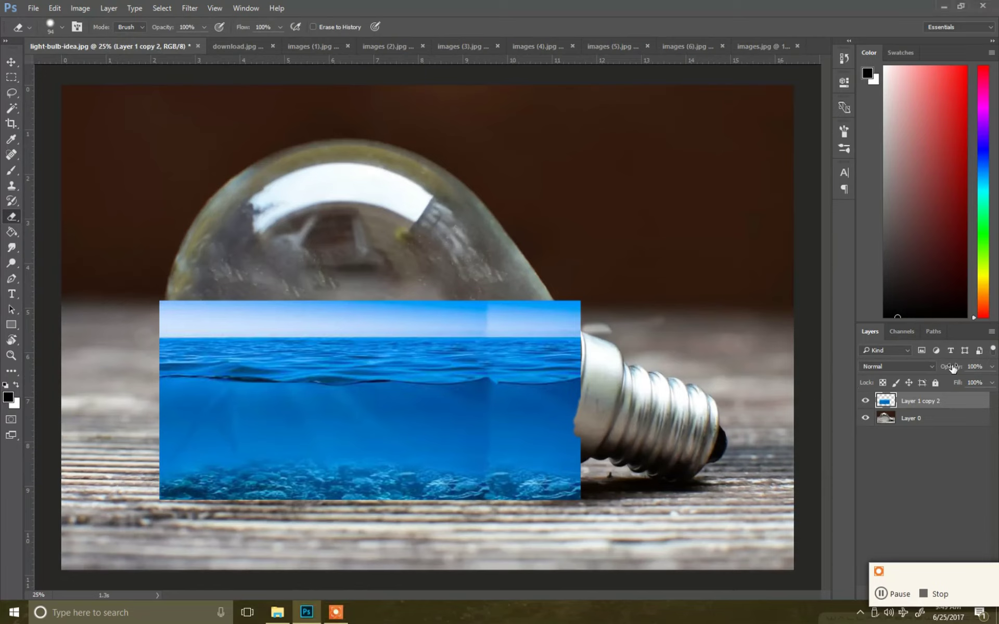
left_click_drag(949, 367, 920, 372)
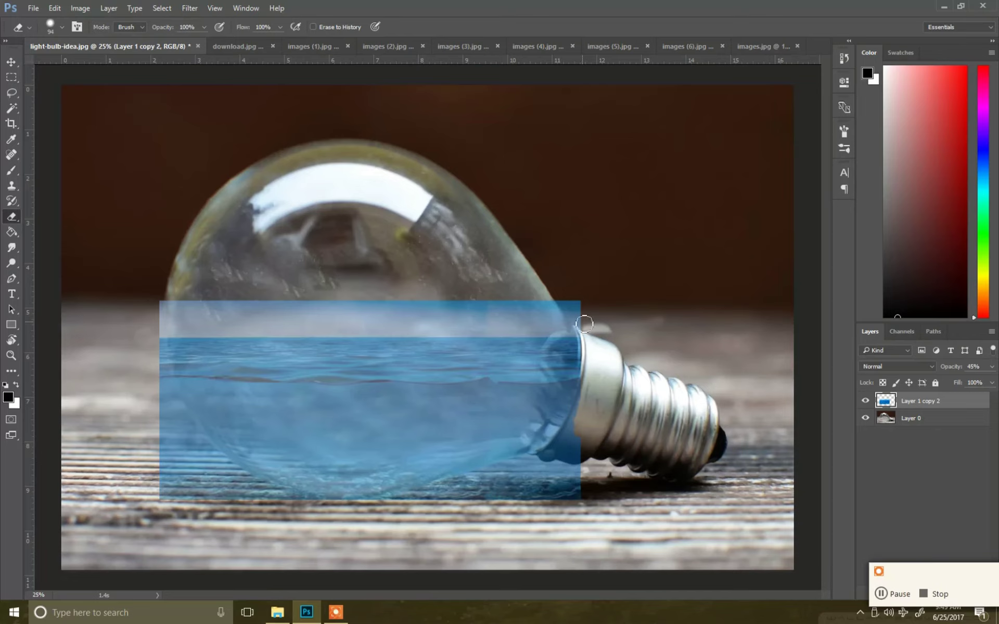
mouse_move(575, 314)
left_mouse_down()
mouse_move(568, 448)
mouse_move(434, 502)
mouse_move(536, 481)
mouse_move(502, 497)
left_mouse_up()
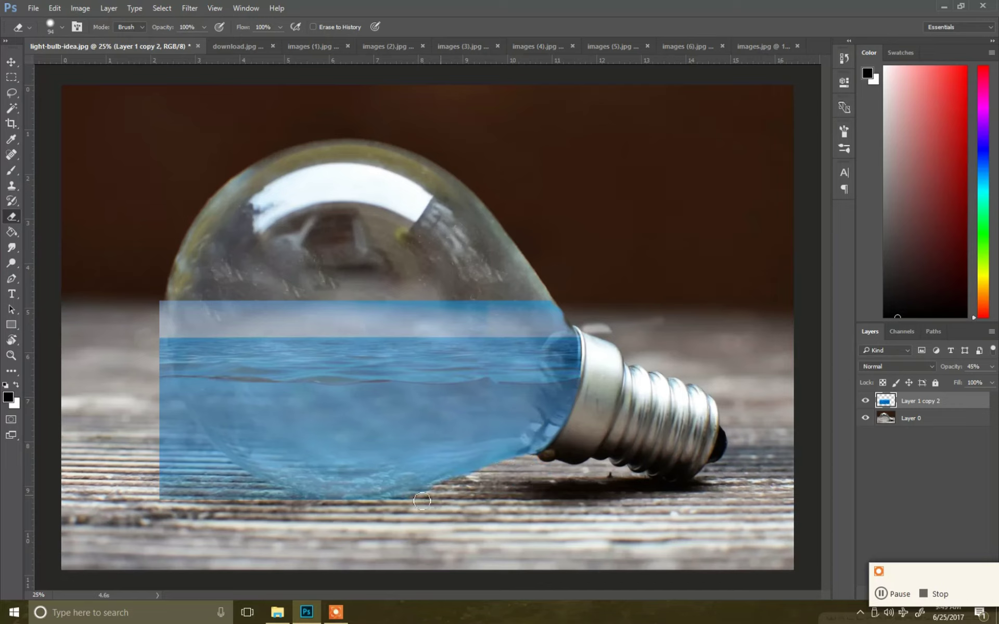
mouse_move(406, 500)
left_mouse_down()
mouse_move(442, 486)
mouse_move(214, 453)
mouse_move(174, 398)
mouse_move(159, 316)
mouse_move(175, 461)
mouse_move(198, 519)
left_mouse_up()
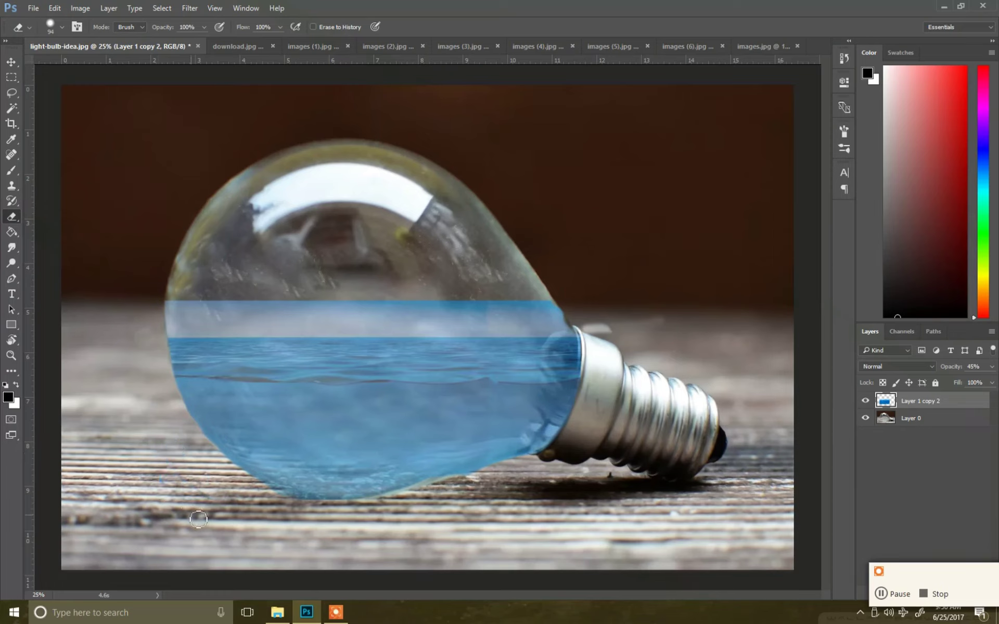
mouse_move(949, 370)
left_mouse_down()
mouse_move(996, 370)
mouse_move(946, 370)
left_mouse_up()
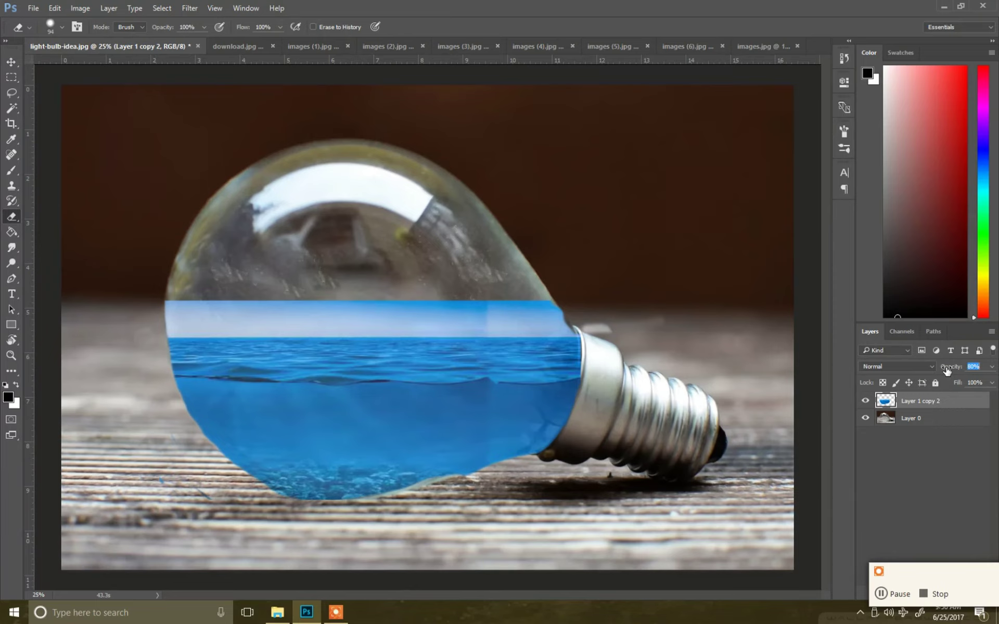
Step: Erase the sky band and waterline edges, then set the ocean layer to 73% opacity
mouse_move(945, 370)
left_mouse_down()
mouse_move(935, 370)
mouse_move(947, 370)
left_mouse_up()
mouse_move(157, 305)
left_mouse_down()
mouse_move(309, 305)
mouse_move(205, 308)
left_mouse_up()
mouse_move(567, 318)
left_mouse_down()
mouse_move(274, 321)
mouse_move(201, 312)
mouse_move(163, 330)
mouse_move(582, 322)
mouse_move(500, 335)
mouse_move(187, 335)
left_mouse_up()
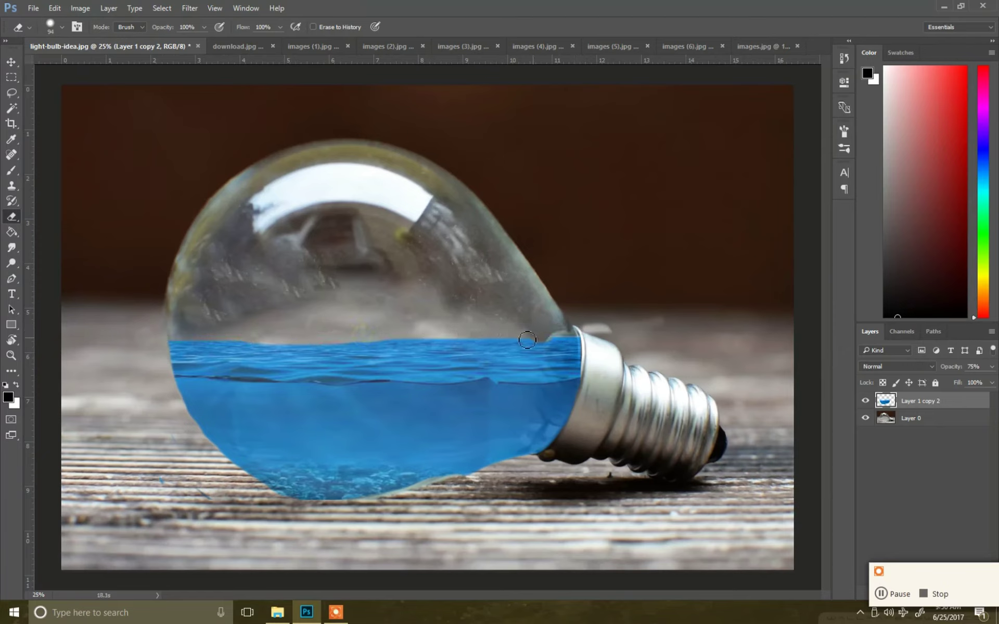
left_click_drag(527, 340, 418, 335)
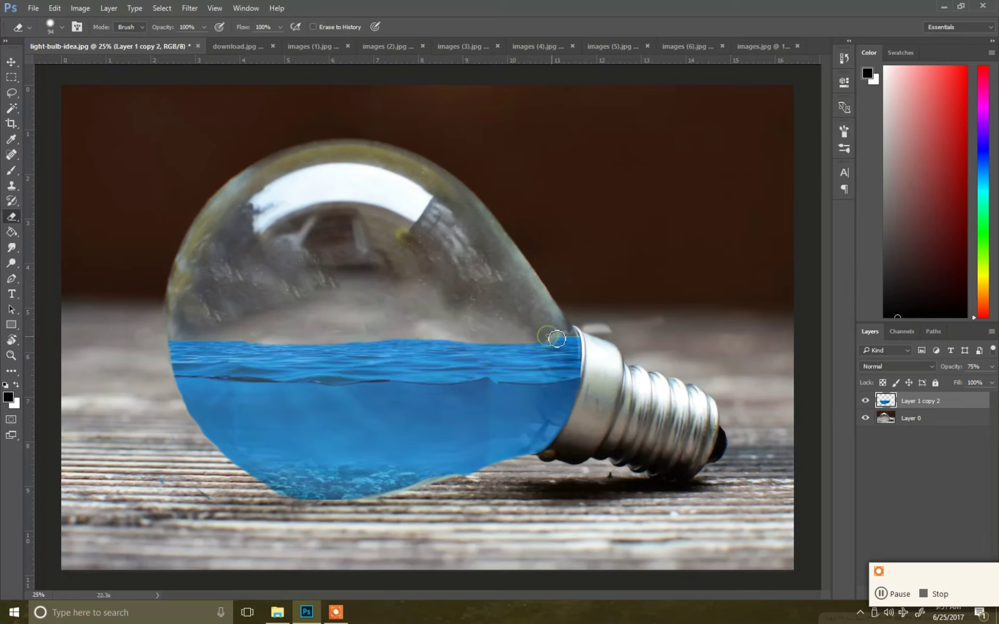
left_click_drag(549, 338, 573, 337)
left_click(956, 369)
key("Return")
right_click(905, 400)
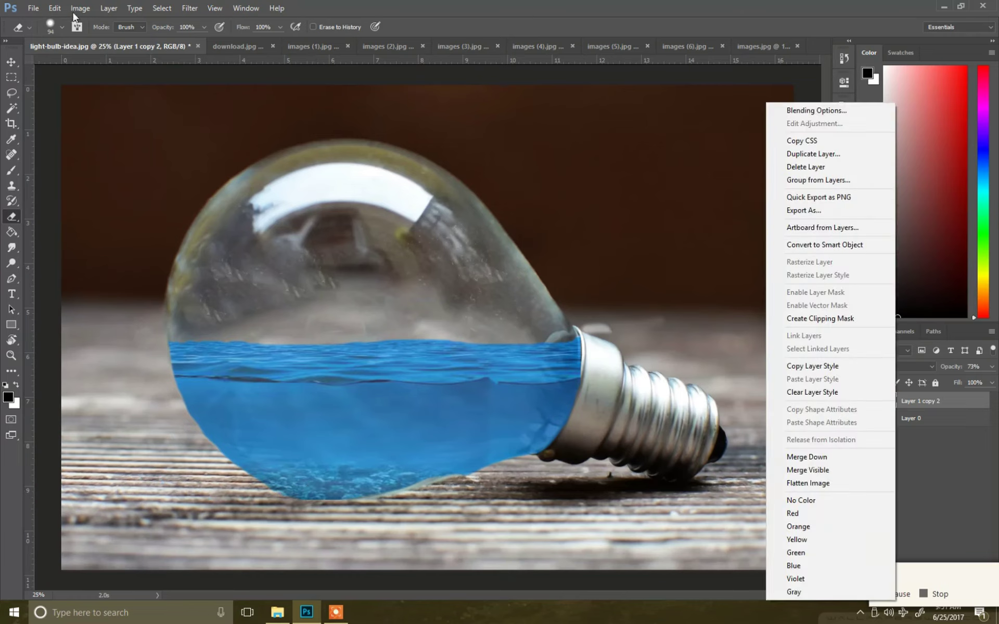
left_click(79, 8)
mouse_move(134, 37)
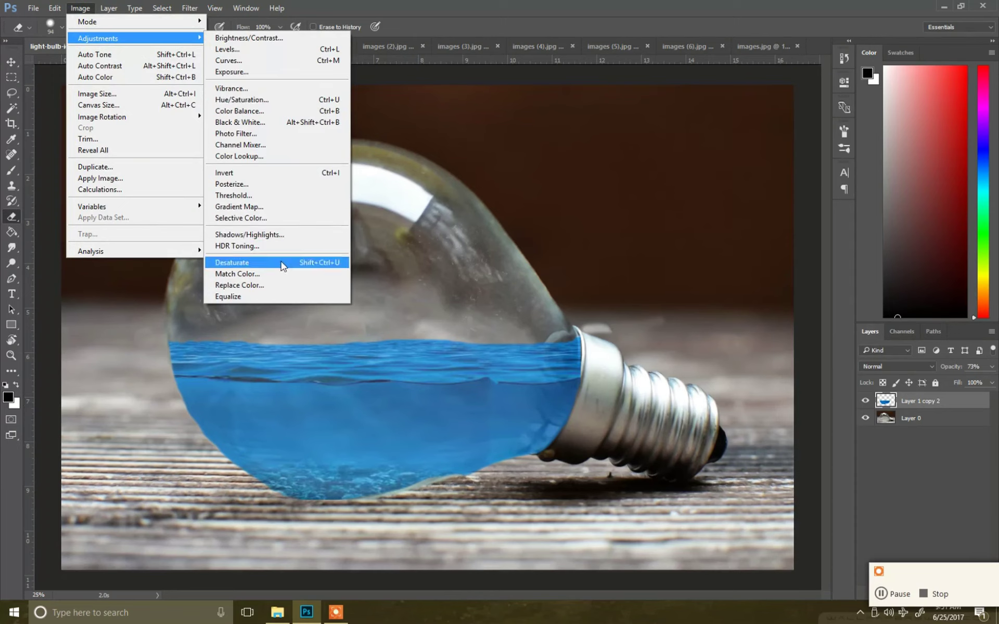
left_click(283, 274)
left_click(611, 145)
key("e")
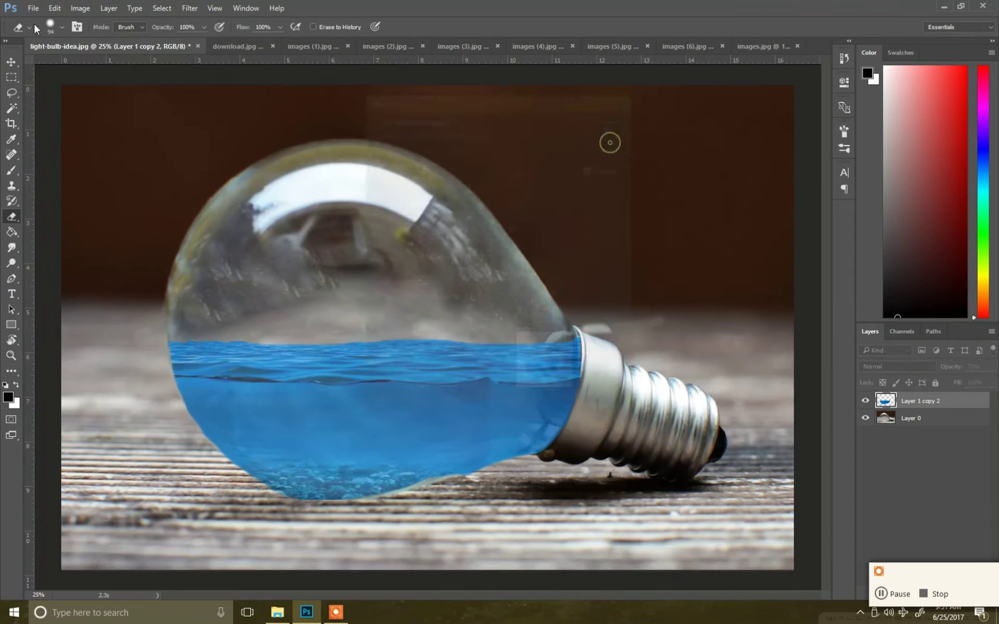
left_click(79, 8)
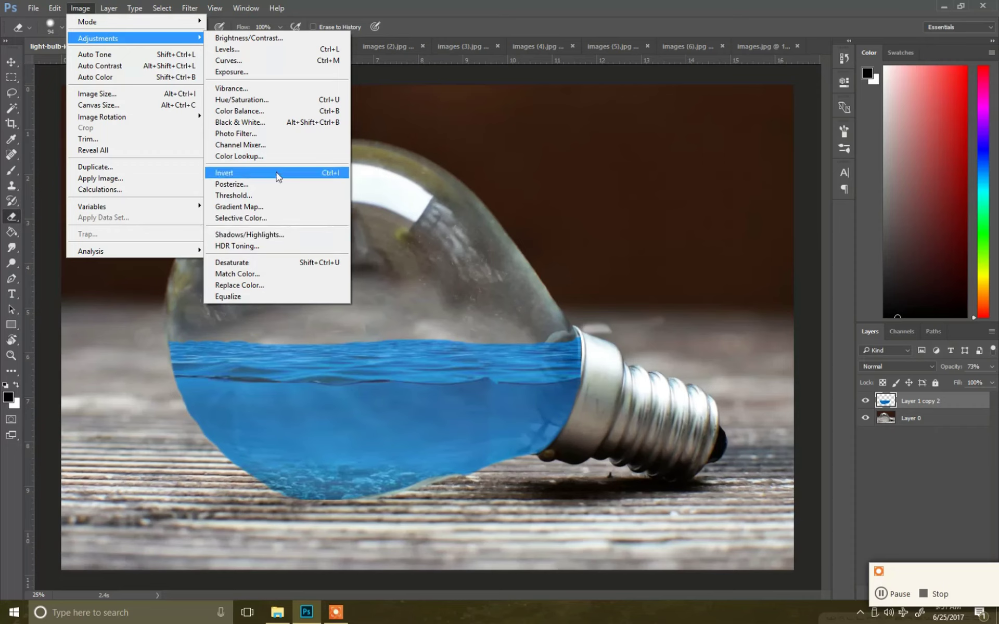
left_click(278, 100)
left_click_drag(492, 142, 639, 78)
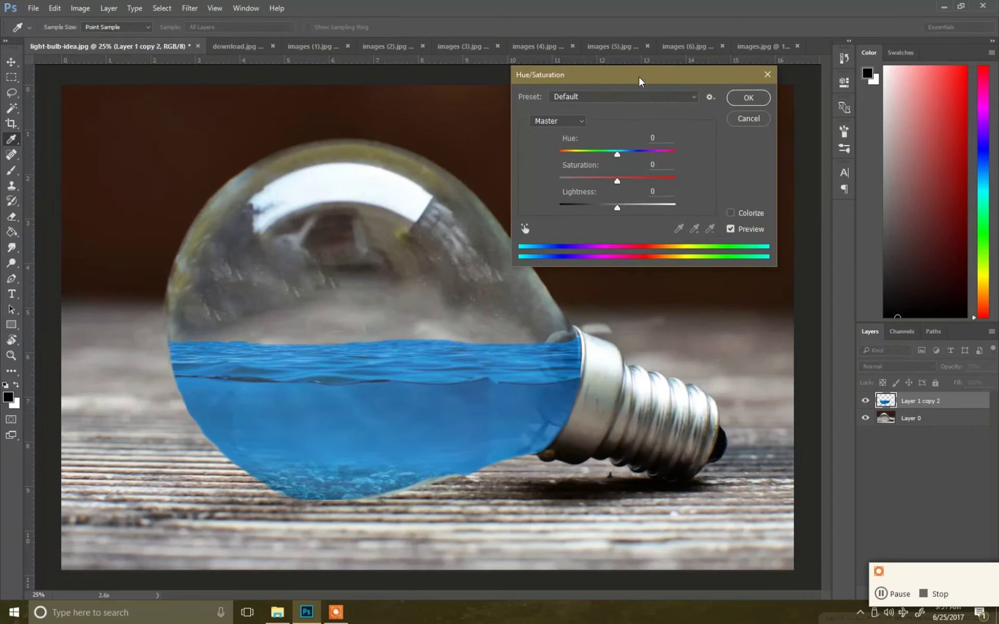
left_click_drag(618, 210, 578, 220)
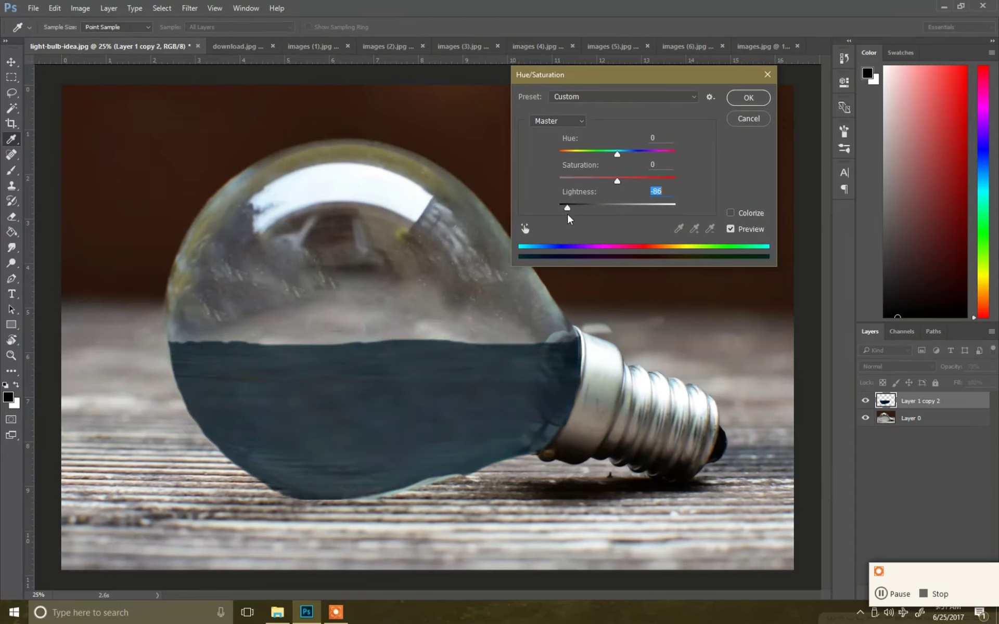
mouse_move(616, 181)
left_mouse_down()
mouse_move(627, 181)
mouse_move(583, 183)
mouse_move(634, 179)
mouse_move(635, 151)
mouse_move(597, 151)
mouse_move(612, 153)
left_mouse_up()
left_click_drag(576, 207, 611, 208)
mouse_move(664, 181)
left_mouse_down()
mouse_move(624, 180)
mouse_move(625, 151)
mouse_move(615, 155)
left_mouse_up()
Step: Commit the Hue/Saturation change, then flatten and apply HDR Toning with default settings
left_click(748, 99)
key("e")
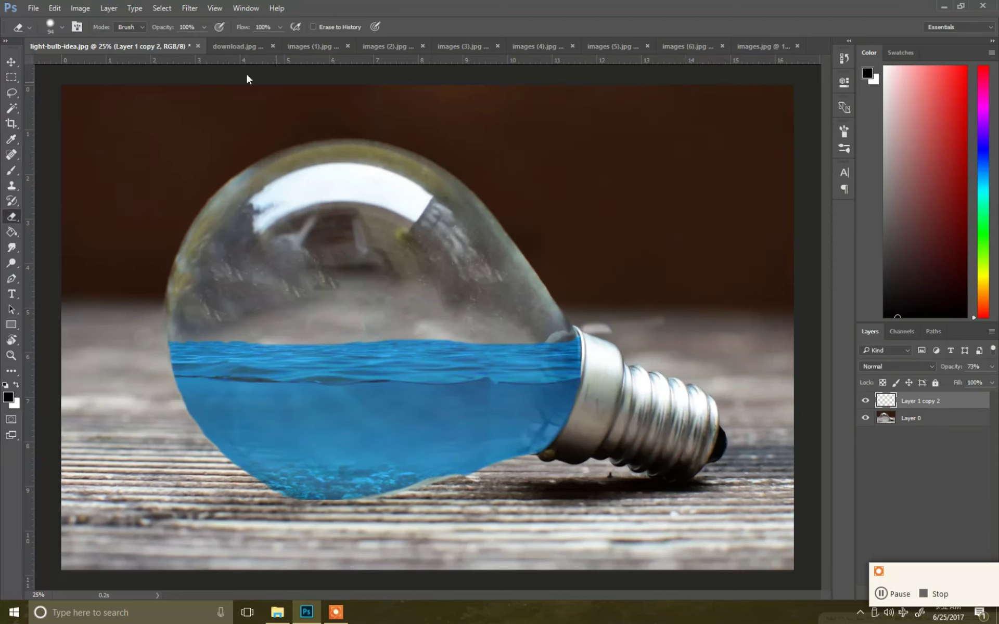
left_click(80, 8)
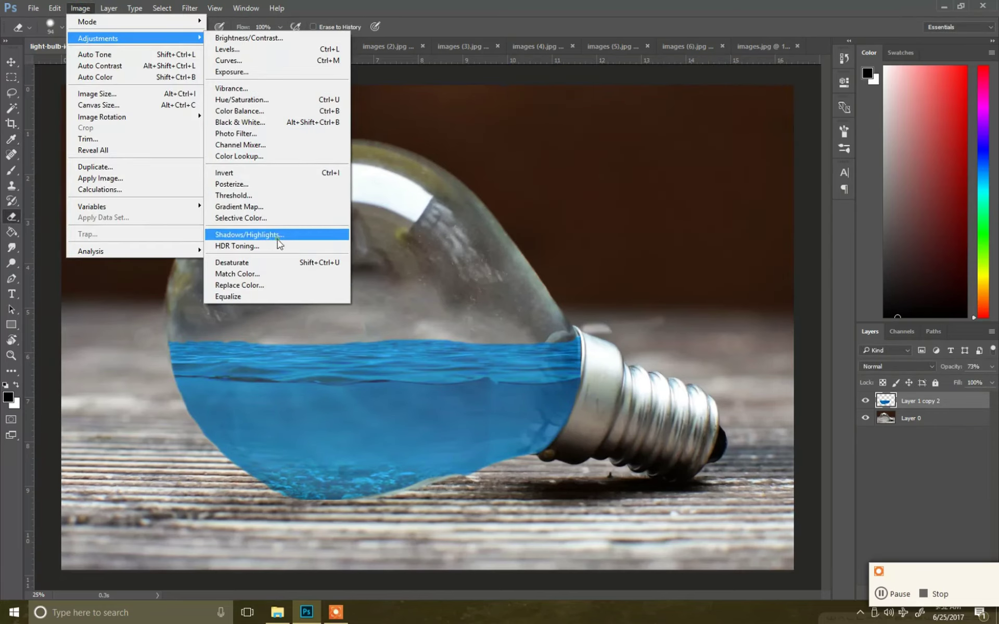
left_click(281, 246)
left_click(539, 351)
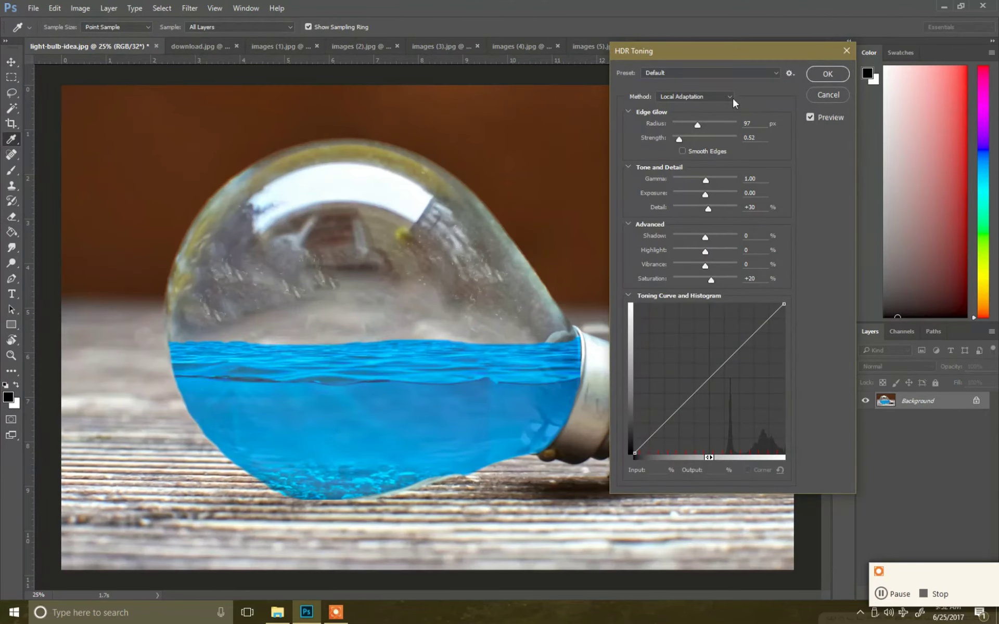
left_click(827, 75)
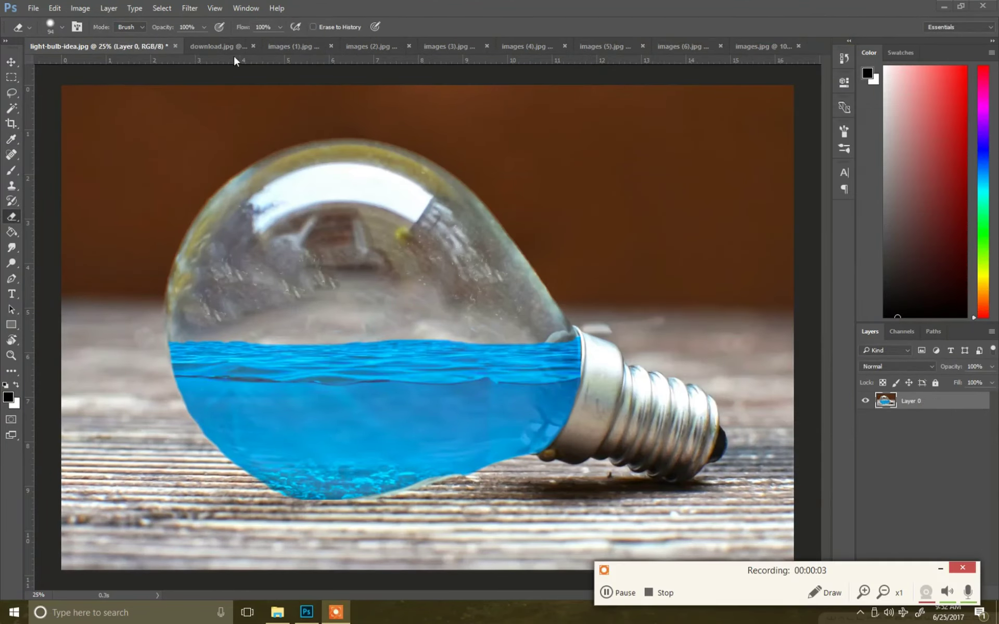
Step: Browse the open document tabs, including the fish and underwater reef images
left_click(233, 48)
left_click(289, 48)
left_click(637, 45)
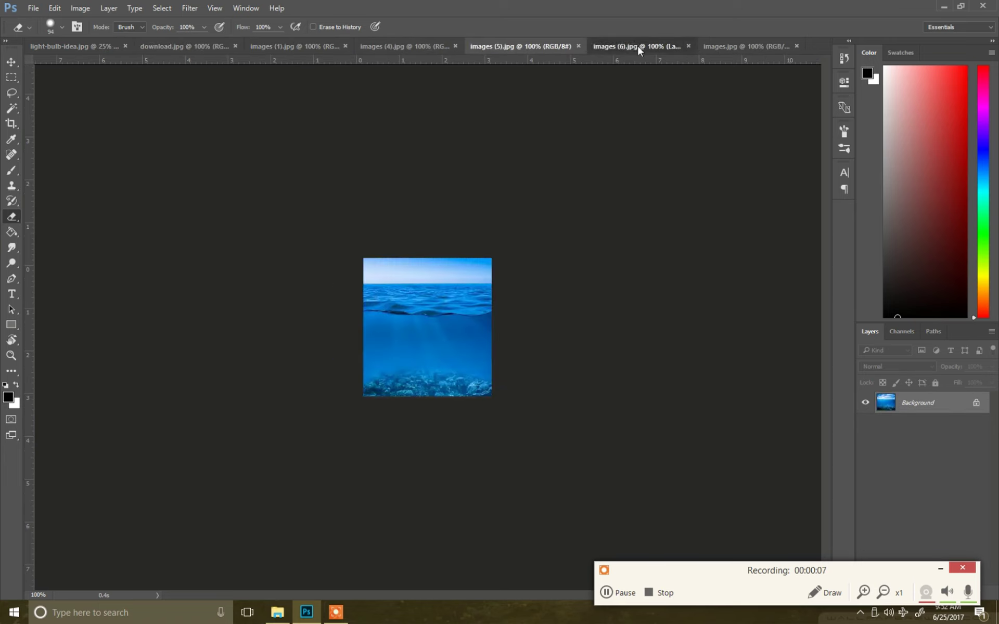
left_click(704, 48)
left_click(416, 45)
left_click(348, 46)
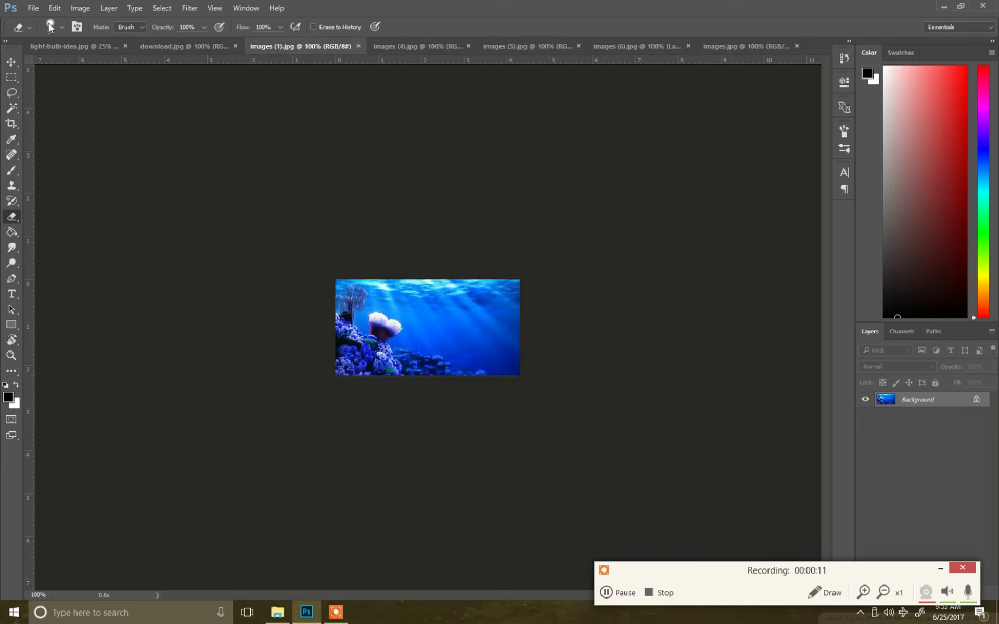
Step: Open the sailing-ship PNG file as a new document
left_click(32, 8)
left_click(45, 33)
left_click(331, 180)
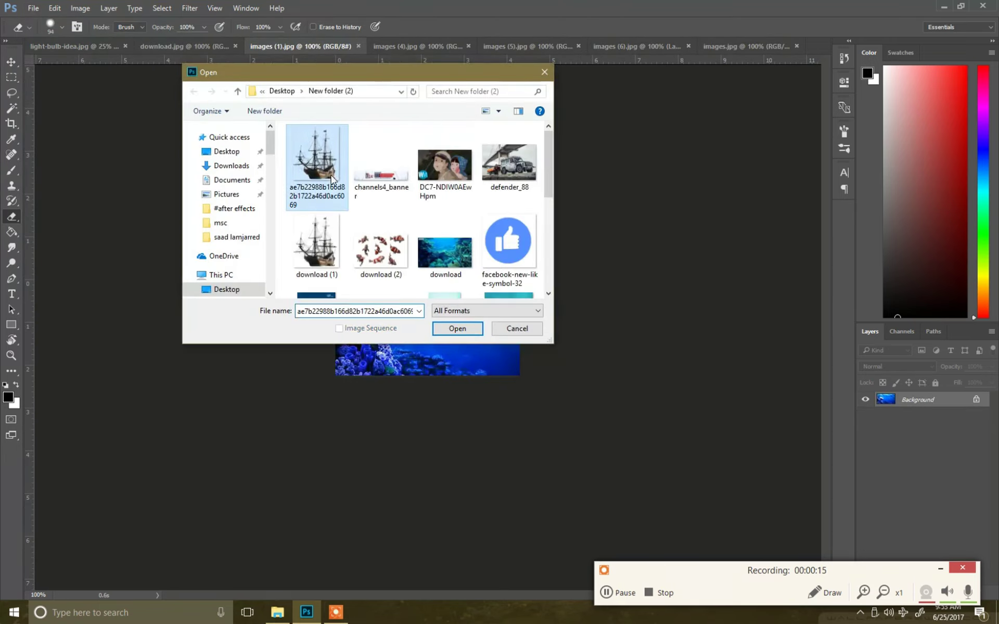
left_click(457, 328)
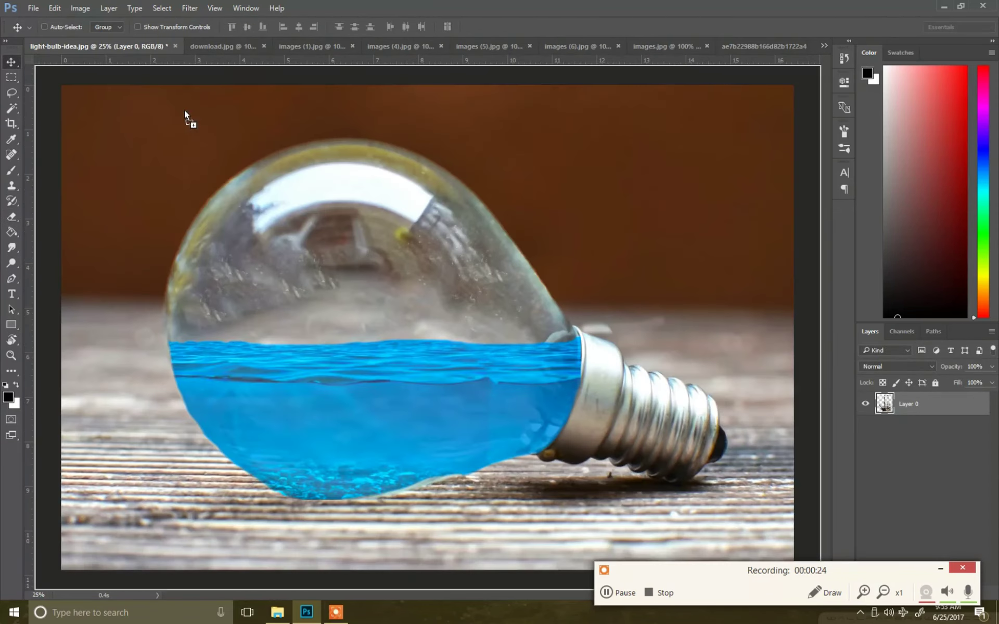
Step: Copy the ship into the bulb, scale it to about 70% and place it left on the water
mouse_move(477, 328)
left_mouse_down()
mouse_move(375, 294)
mouse_move(388, 312)
mouse_move(374, 336)
left_mouse_up()
key("ctrl+t")
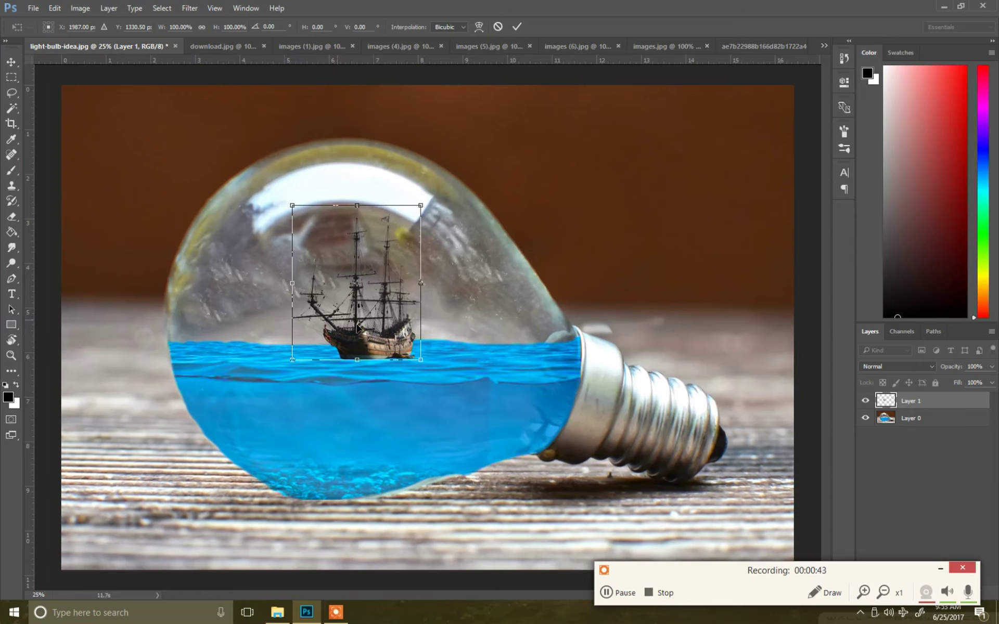
left_click_drag(373, 352, 337, 338)
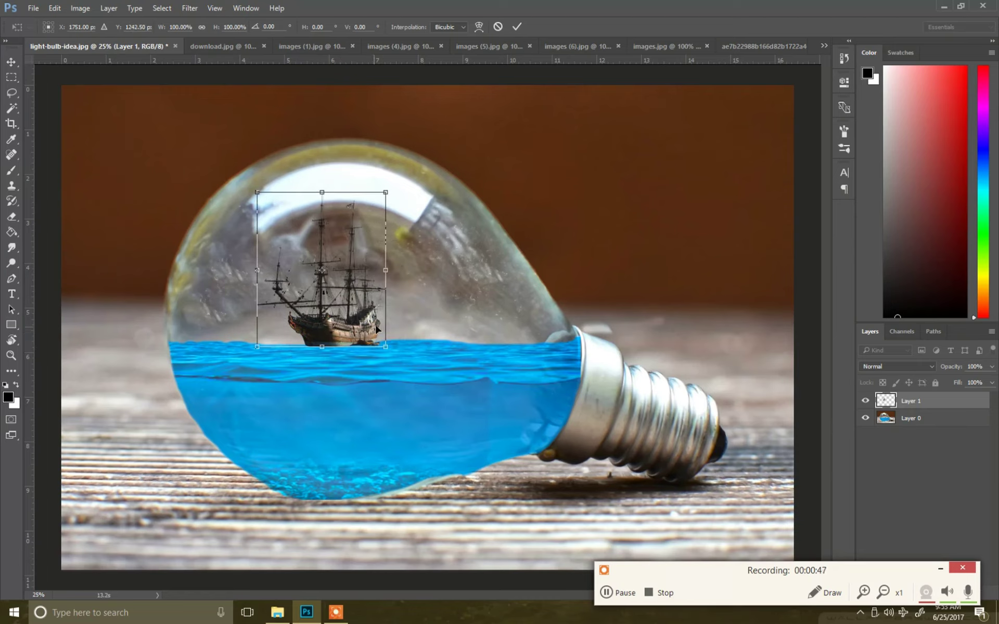
left_click_drag(383, 192, 352, 224)
mouse_move(325, 323)
left_mouse_down()
mouse_move(330, 343)
mouse_move(512, 339)
mouse_move(415, 340)
left_mouse_up()
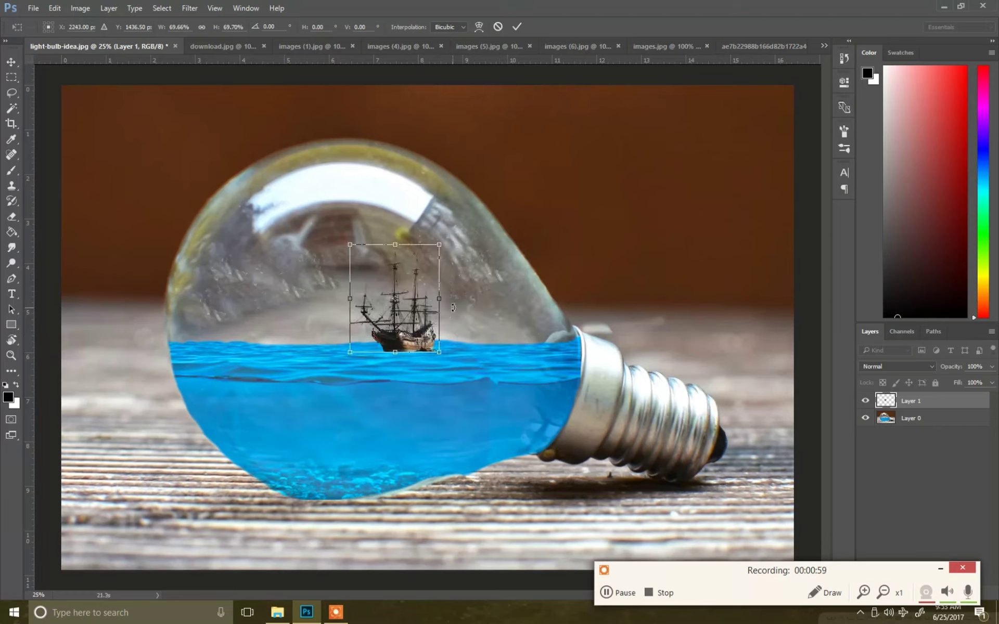
mouse_move(439, 245)
left_mouse_down()
mouse_move(431, 255)
mouse_move(443, 245)
left_mouse_up()
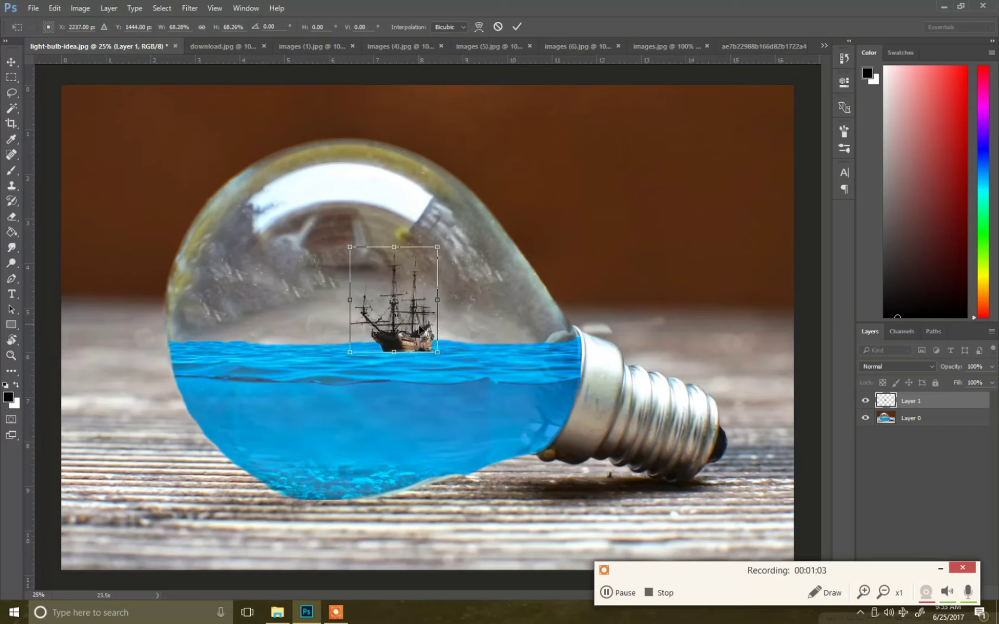
mouse_move(416, 326)
left_mouse_down()
mouse_move(332, 326)
mouse_move(283, 341)
left_mouse_up()
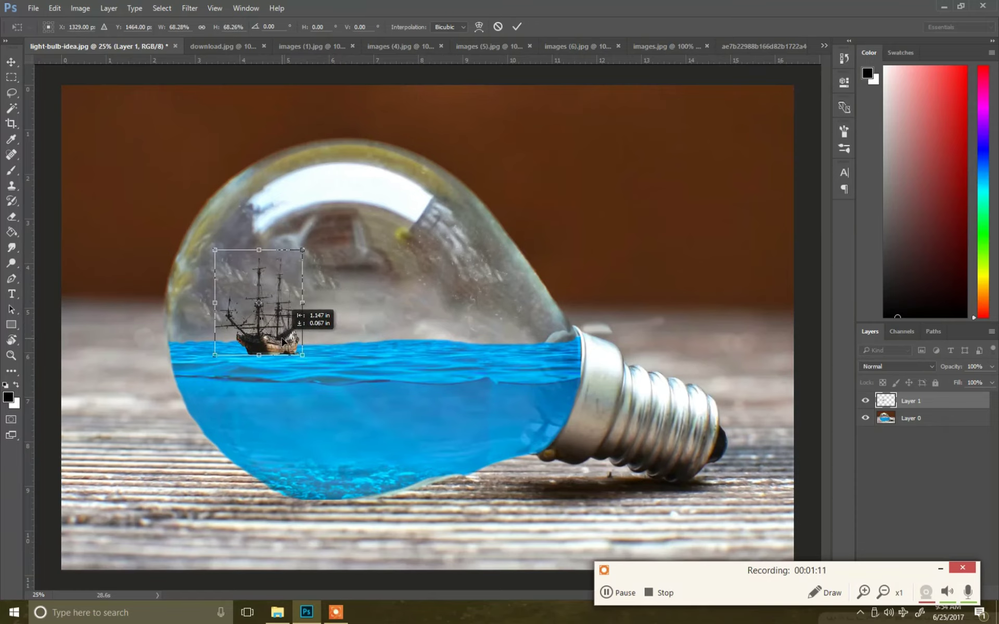
key("Return")
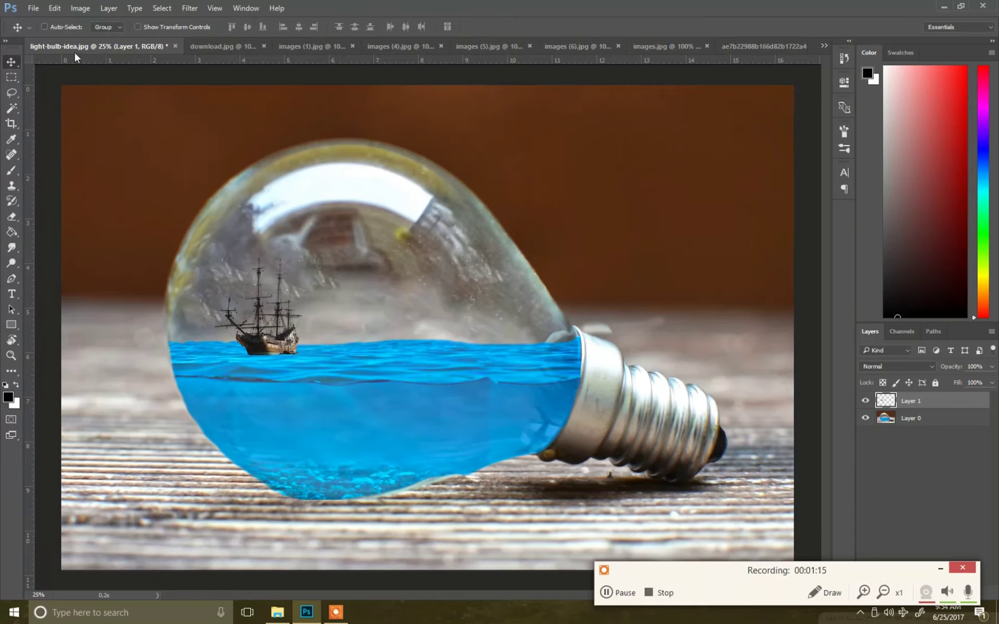
key("ctrl+plus")
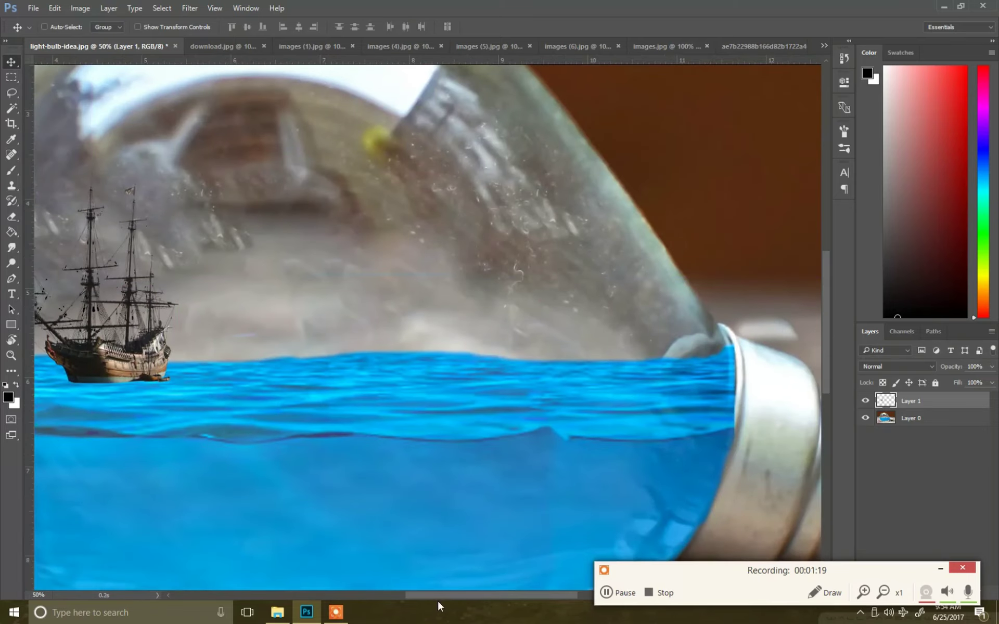
Step: Lasso the strip beneath the ship's hull along the waterline
mouse_move(437, 594)
left_mouse_down()
mouse_move(359, 593)
mouse_move(397, 592)
left_mouse_up()
left_click(54, 7)
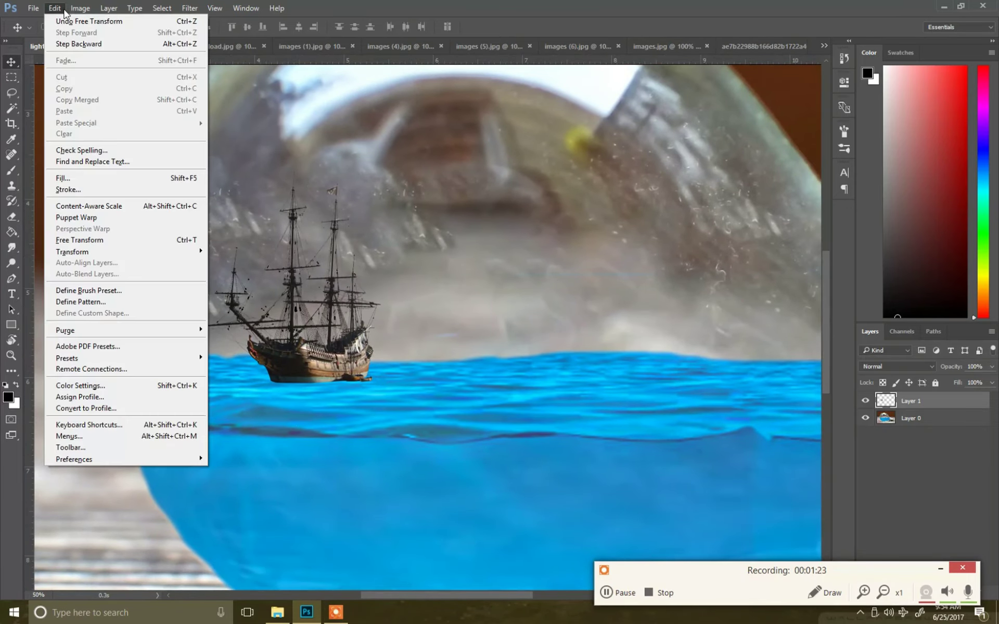
left_click(12, 93)
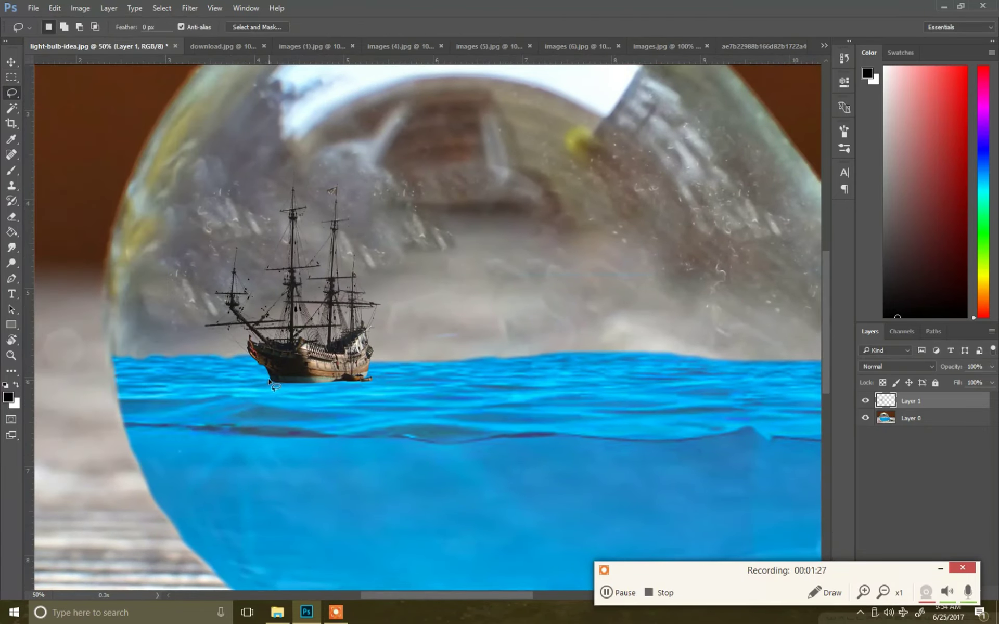
left_click_drag(269, 381, 285, 385)
left_click_drag(347, 385, 294, 387)
left_click_drag(382, 384, 380, 382)
Step: Try filling the hull strip and undo the tan result
left_click(54, 8)
left_click(65, 180)
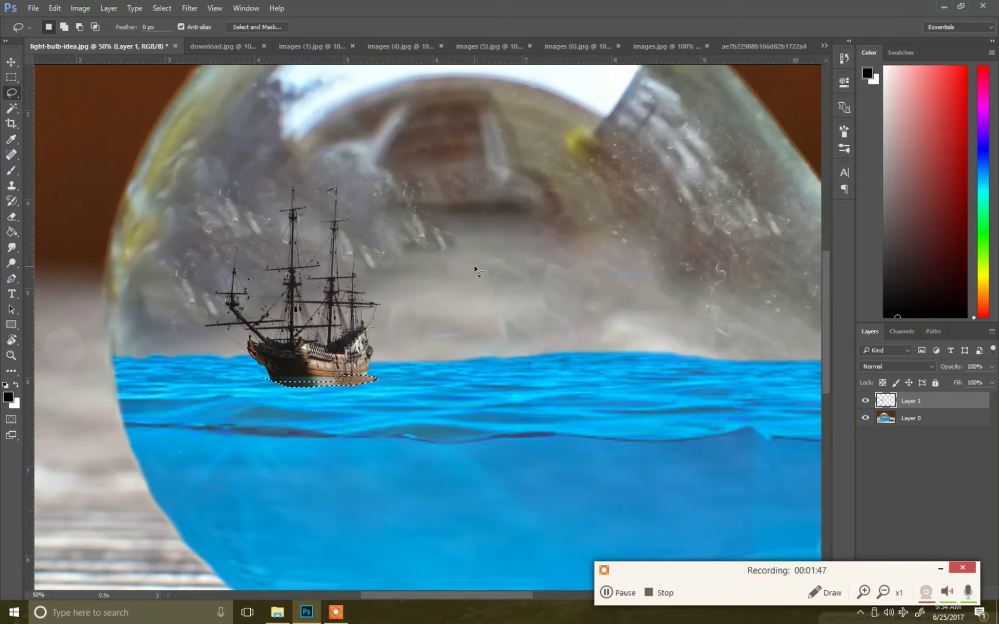
key("shift+BackSpace")
key("Return")
key("ctrl+z")
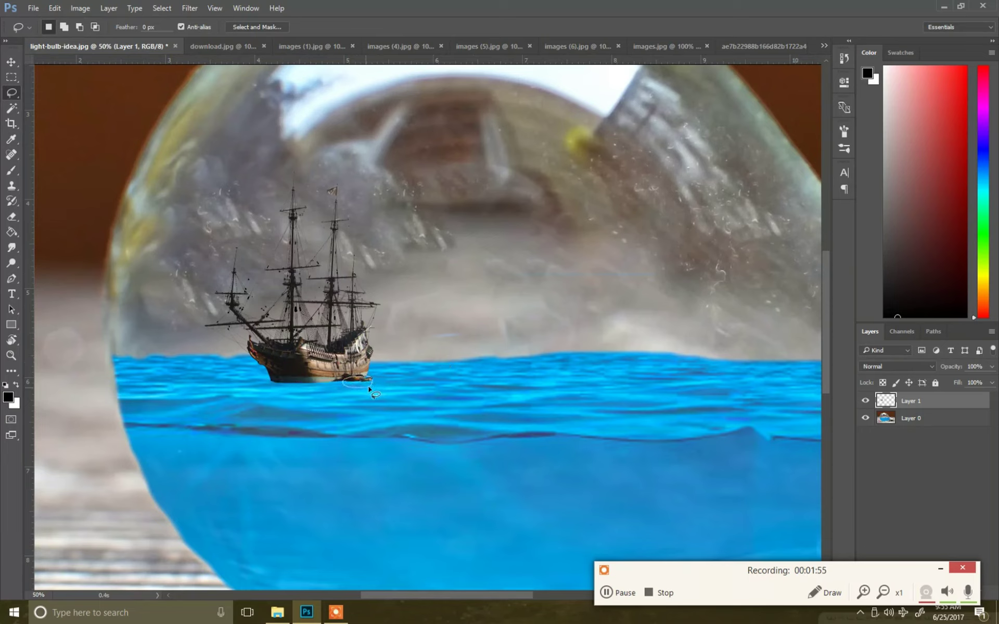
Step: Refill the hull strip with a Content-Aware fill
left_click(55, 8)
left_click(67, 175)
left_click(317, 91)
left_click(80, 9)
mouse_move(97, 38)
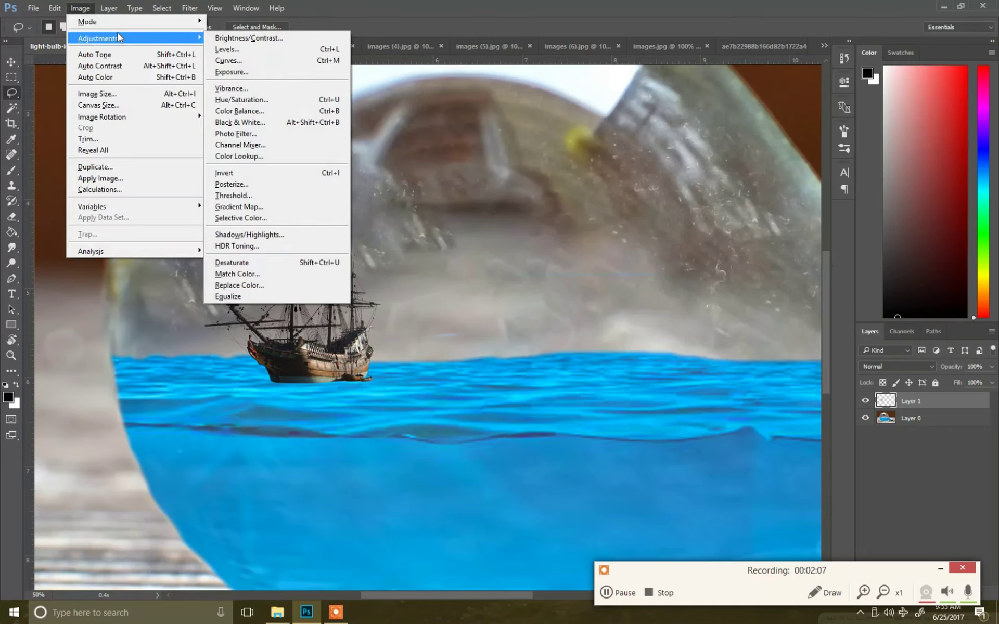
Step: Apply Hue/Saturation with Saturation +63 and Lightness +6, then zoom out to 33.3%
left_click(276, 100)
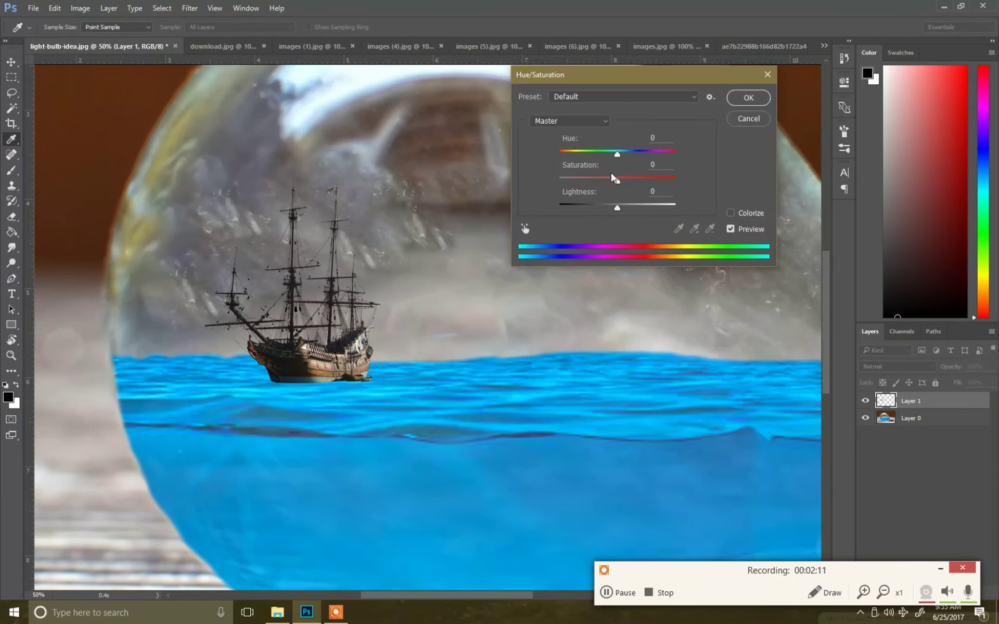
mouse_move(616, 209)
left_mouse_down()
mouse_move(613, 218)
mouse_move(632, 180)
mouse_move(607, 158)
mouse_move(618, 161)
left_mouse_up()
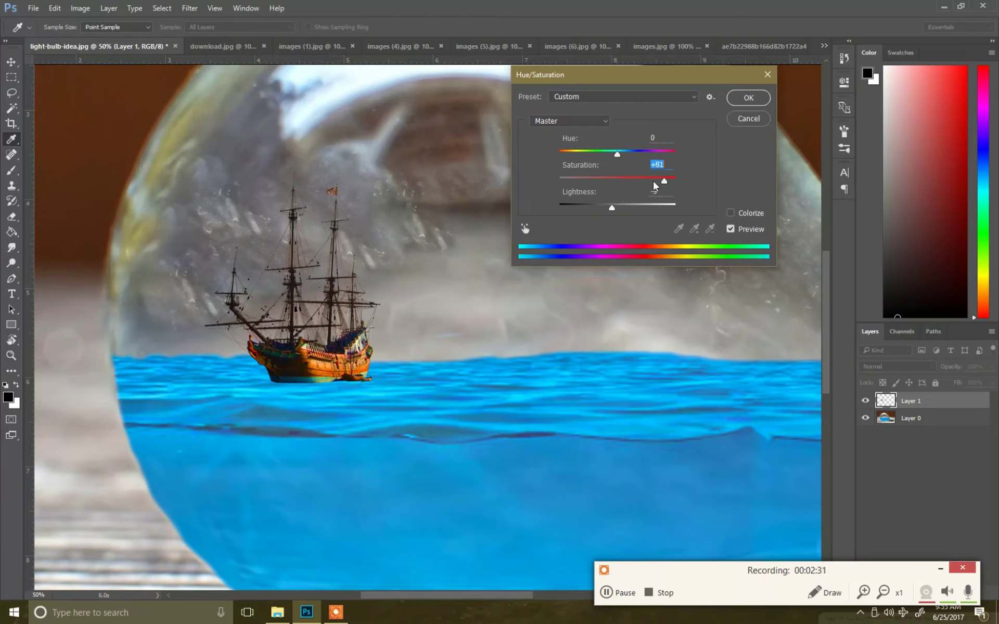
left_click_drag(660, 181, 676, 187)
left_click_drag(622, 208, 614, 207)
left_click_drag(661, 181, 654, 180)
left_click(621, 208)
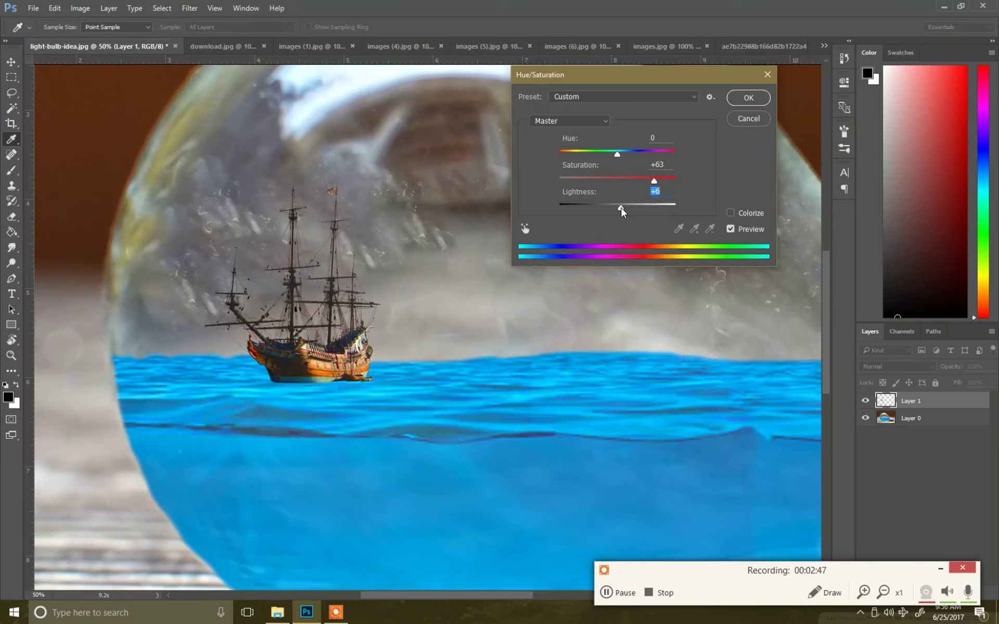
left_click(748, 98)
key("ctrl+minus")
Step: Open the striped fish image download (2).jpg
scroll(557, 313, "right", 5)
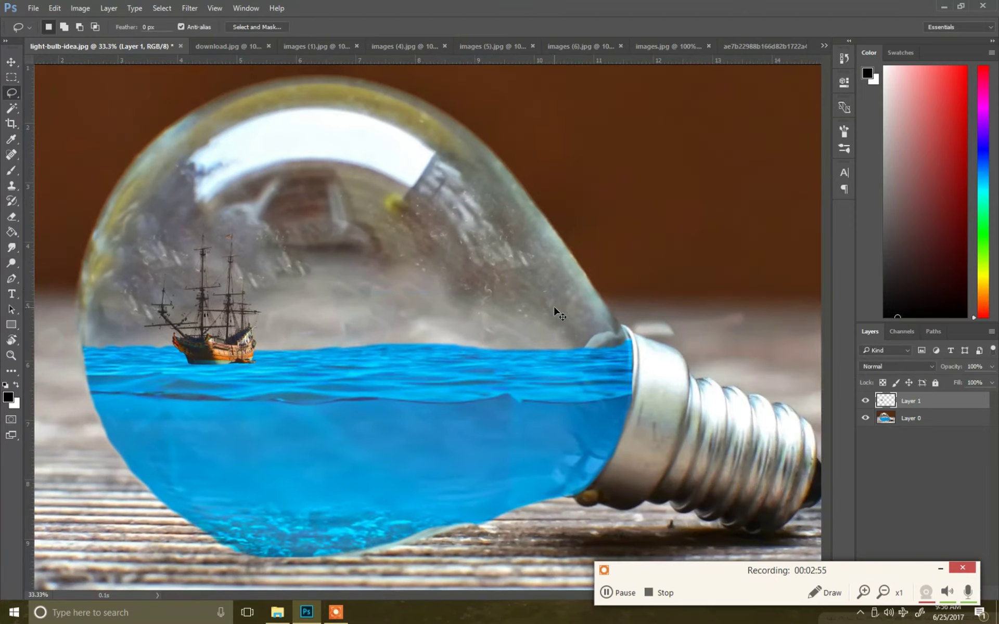
left_click(35, 8)
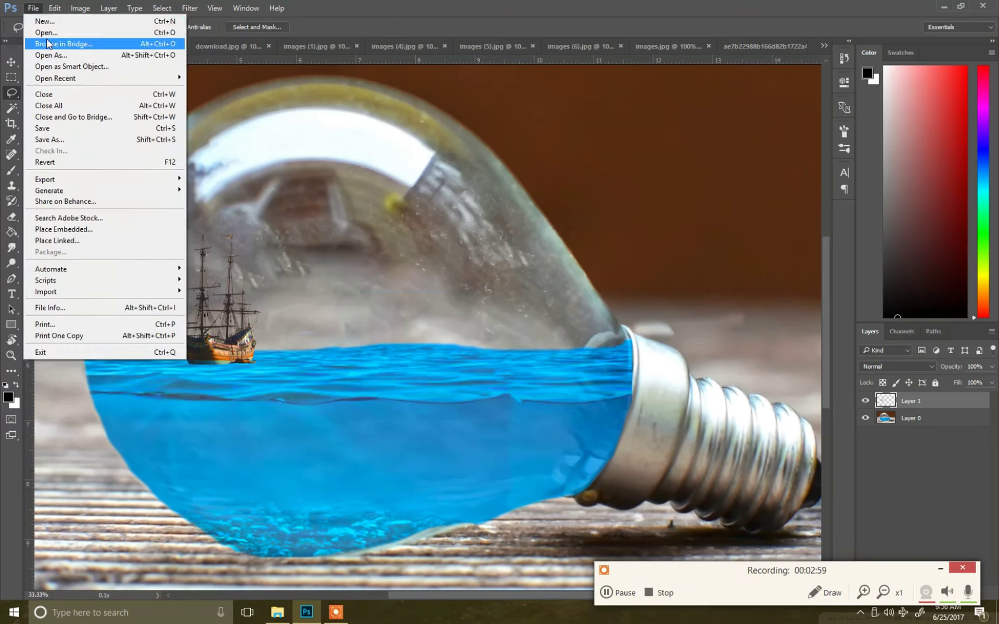
left_click(46, 33)
double_click(382, 229)
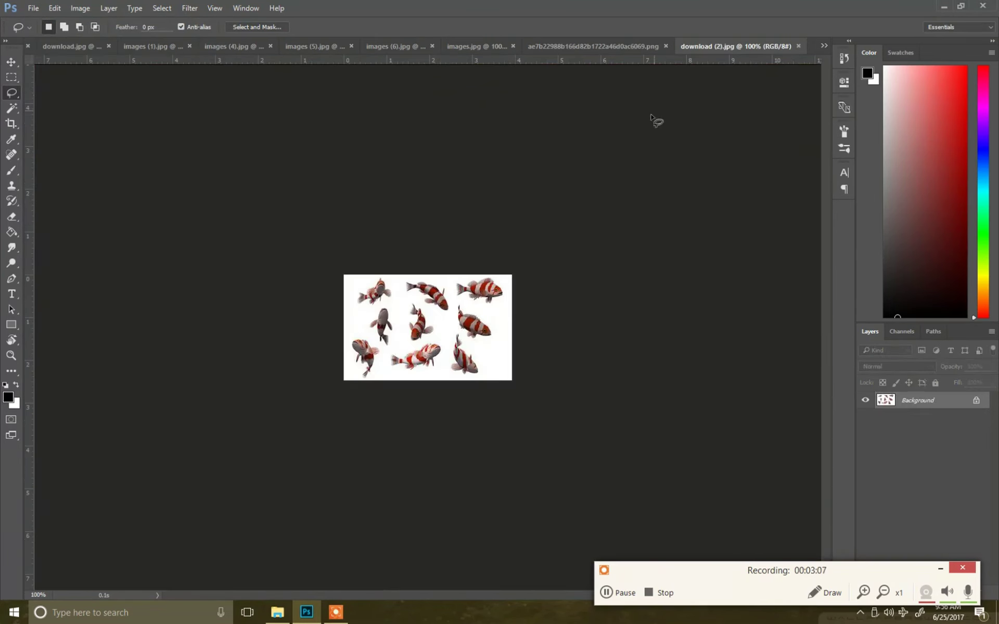
Step: Drag the fish into the bulb file, then enlarge and place them underwater on the left
left_click(11, 62)
left_click(976, 400)
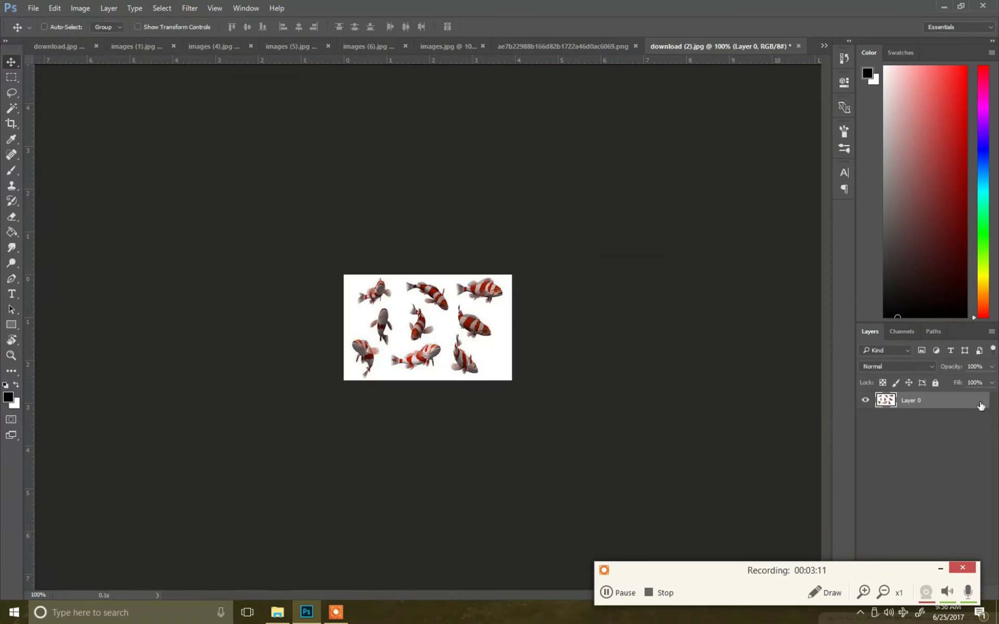
mouse_move(407, 314)
left_mouse_down()
mouse_move(314, 233)
mouse_move(365, 381)
mouse_move(462, 452)
left_mouse_up()
key("ctrl+t")
left_click_drag(416, 399, 316, 445)
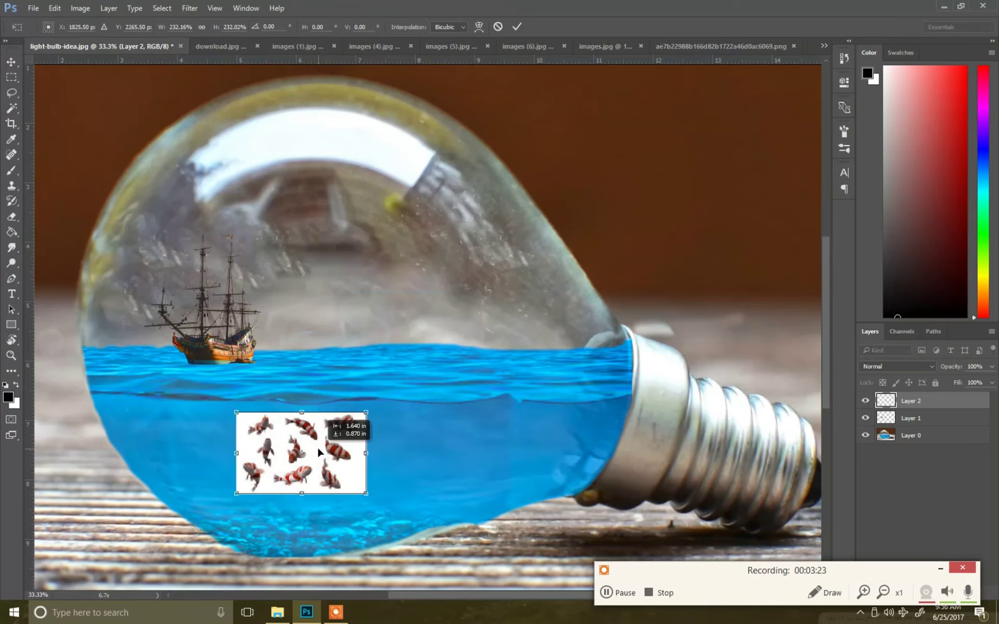
left_click_drag(247, 440, 161, 436)
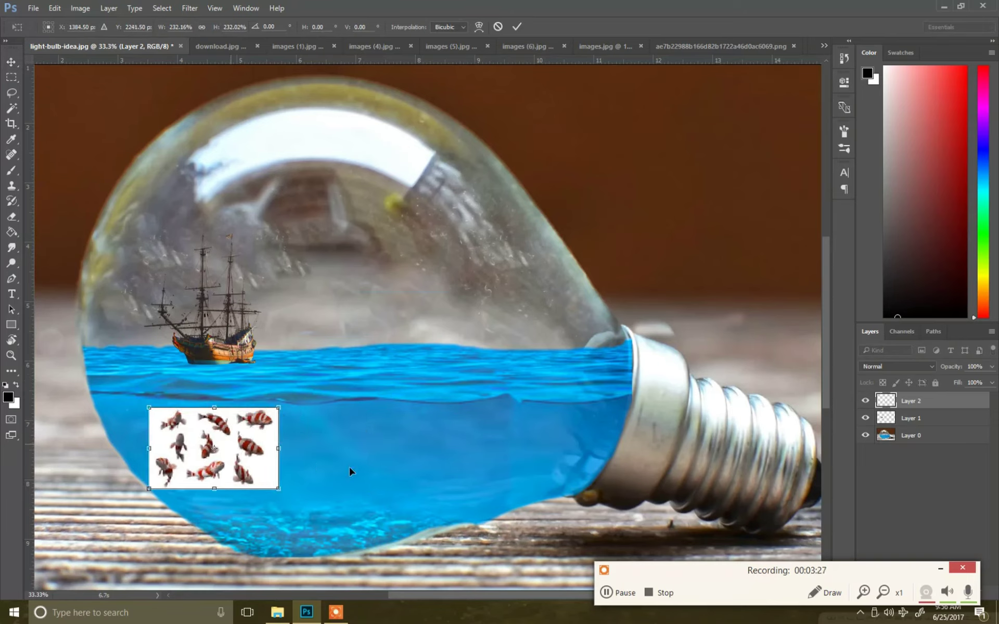
key("Return")
Step: Set both the fish layer and the ship layer to Multiply blending
right_click(923, 405)
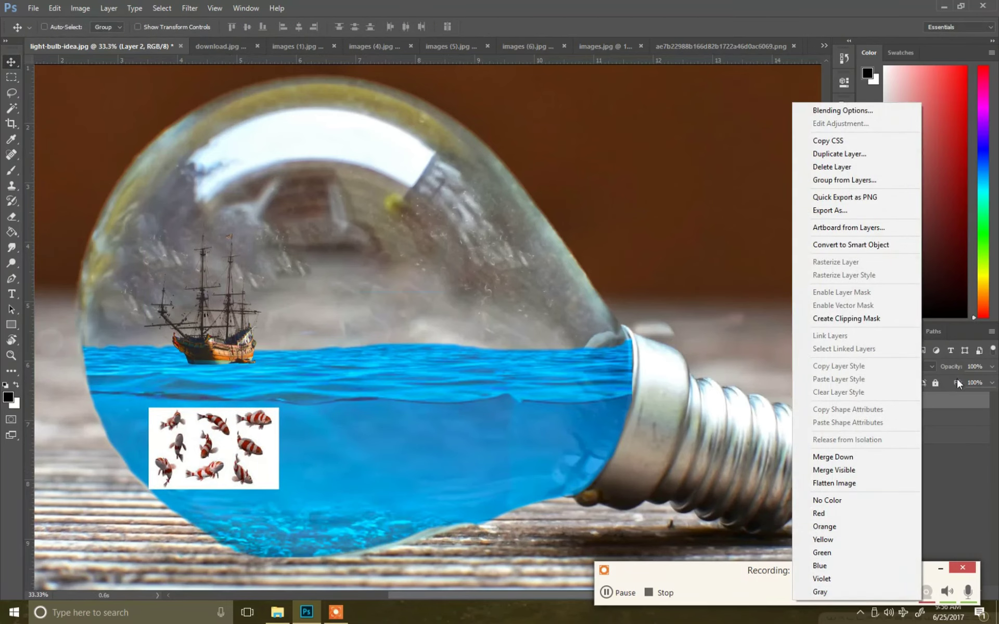
left_click(959, 415)
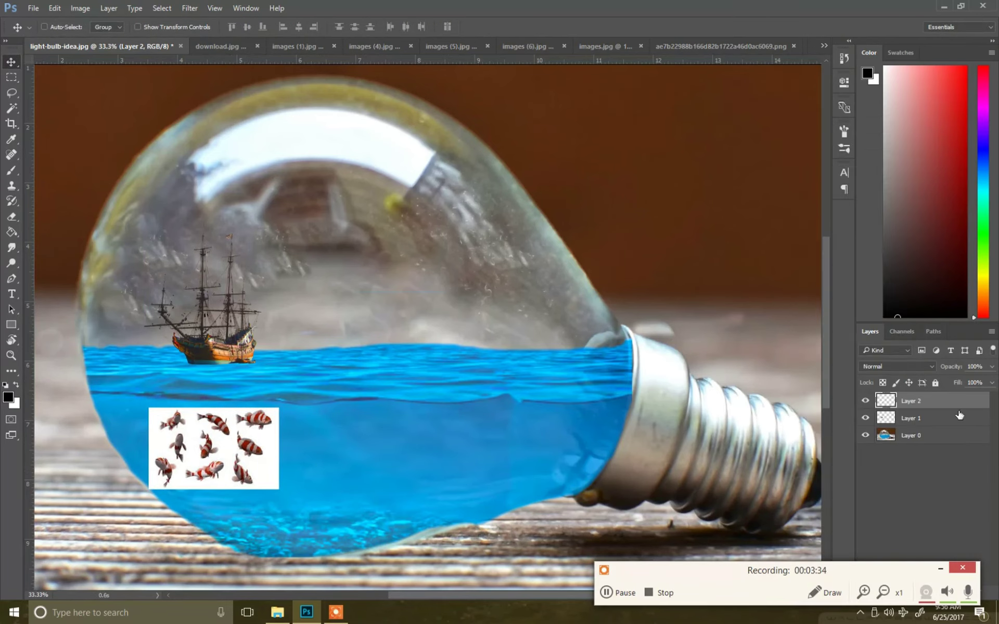
left_click(928, 367)
left_click(894, 408)
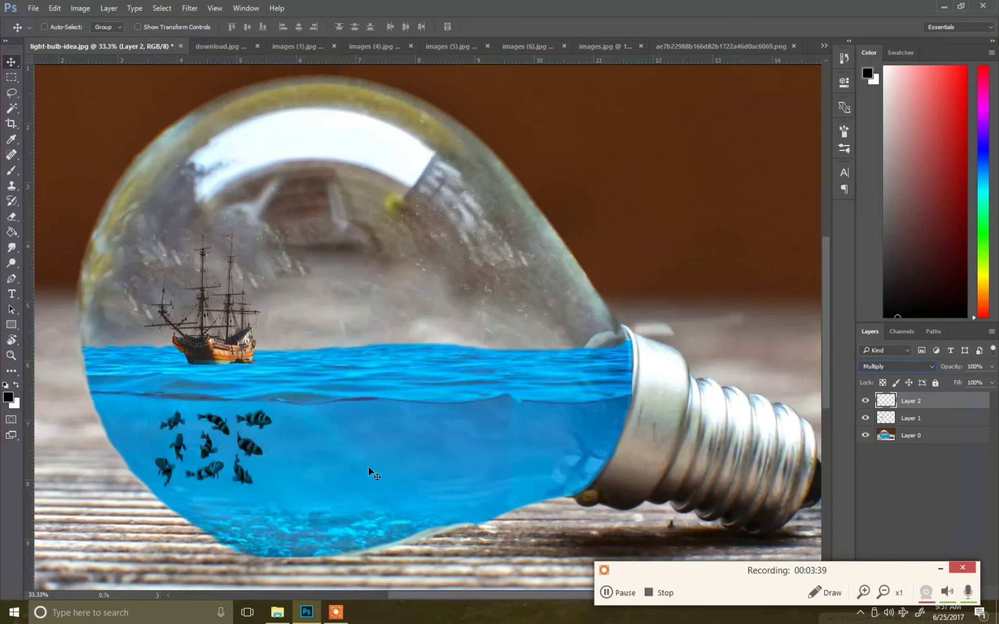
left_click(916, 425)
left_click(894, 367)
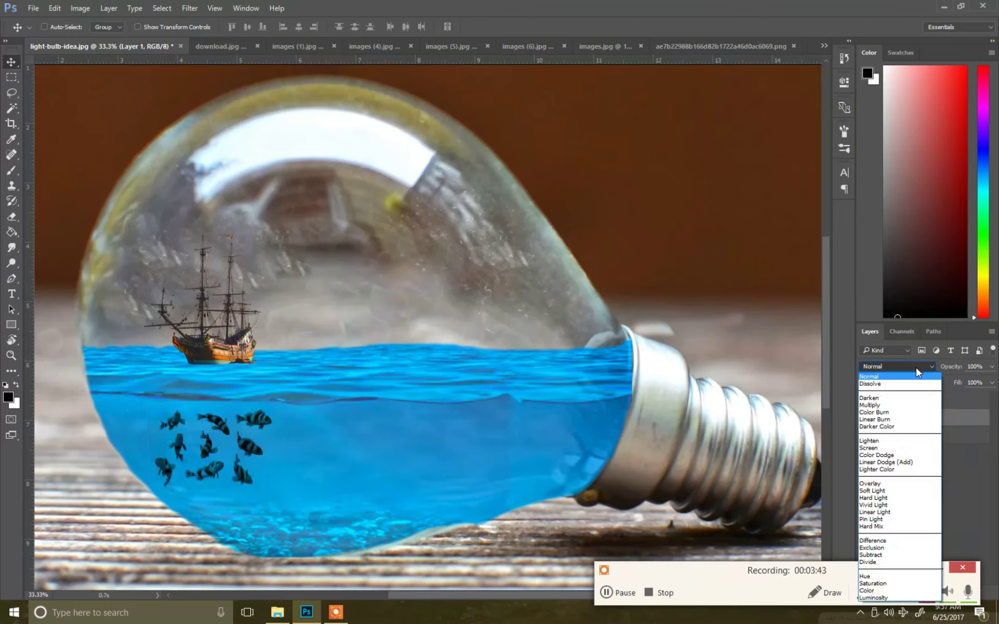
left_click(885, 407)
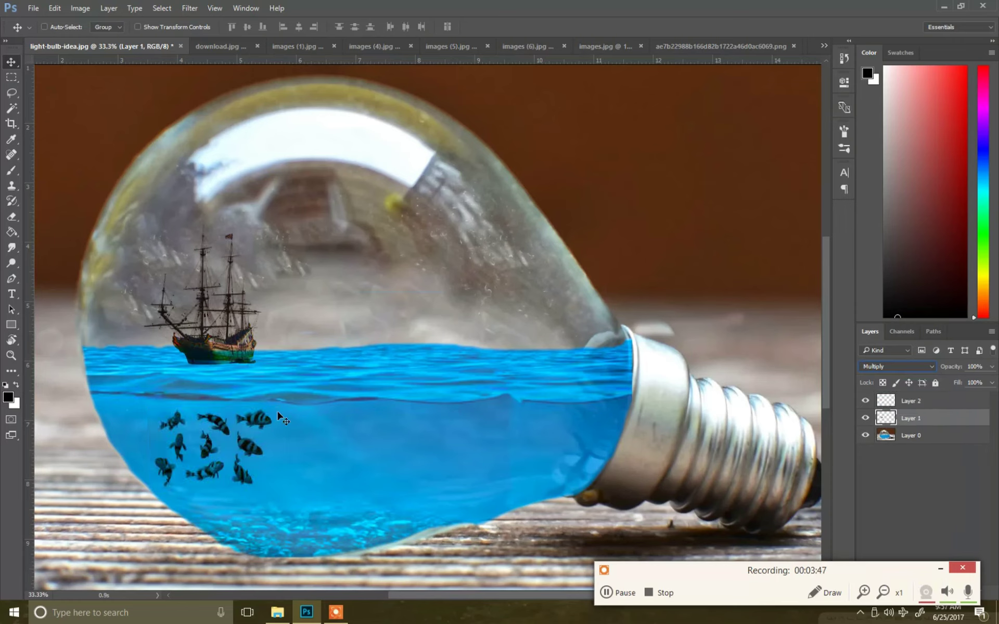
Step: Shift the ship right, then drag in images (5).jpg and stretch it across the bulb's lower half
mouse_move(227, 341)
left_mouse_down()
mouse_move(319, 380)
mouse_move(445, 323)
left_mouse_up()
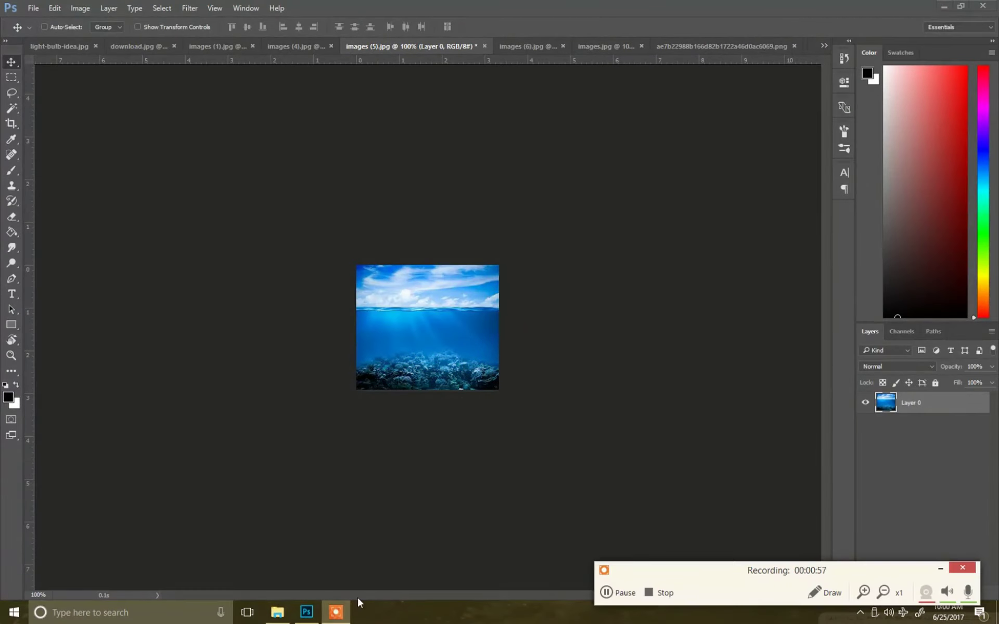
mouse_move(316, 270)
left_mouse_down()
mouse_move(61, 49)
mouse_move(323, 416)
mouse_move(596, 413)
left_mouse_up()
key("ctrl+t")
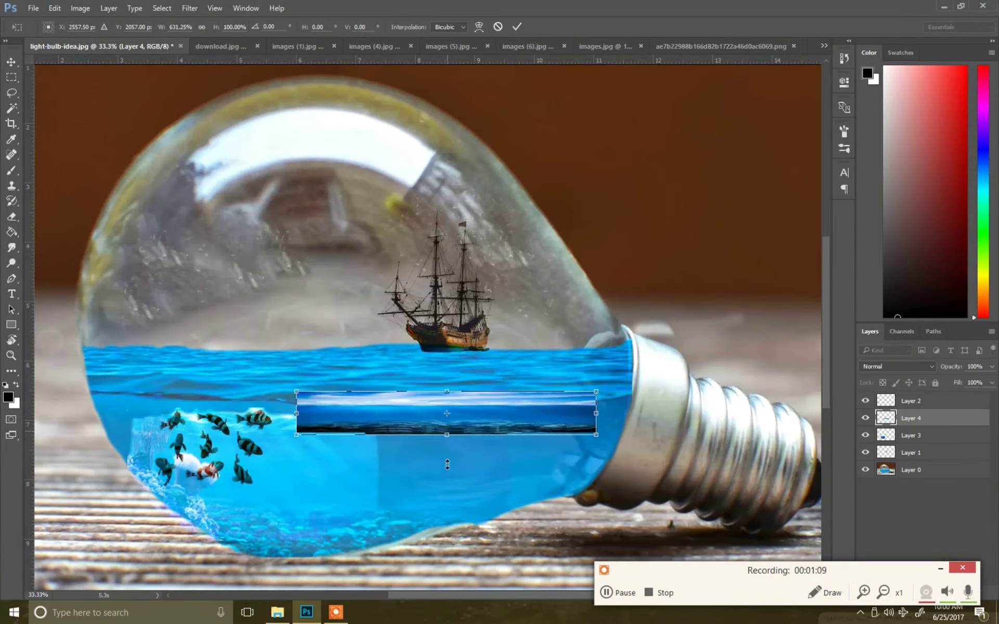
left_click_drag(447, 465, 447, 518)
mouse_move(454, 459)
left_mouse_down()
mouse_move(320, 426)
mouse_move(301, 493)
left_mouse_up()
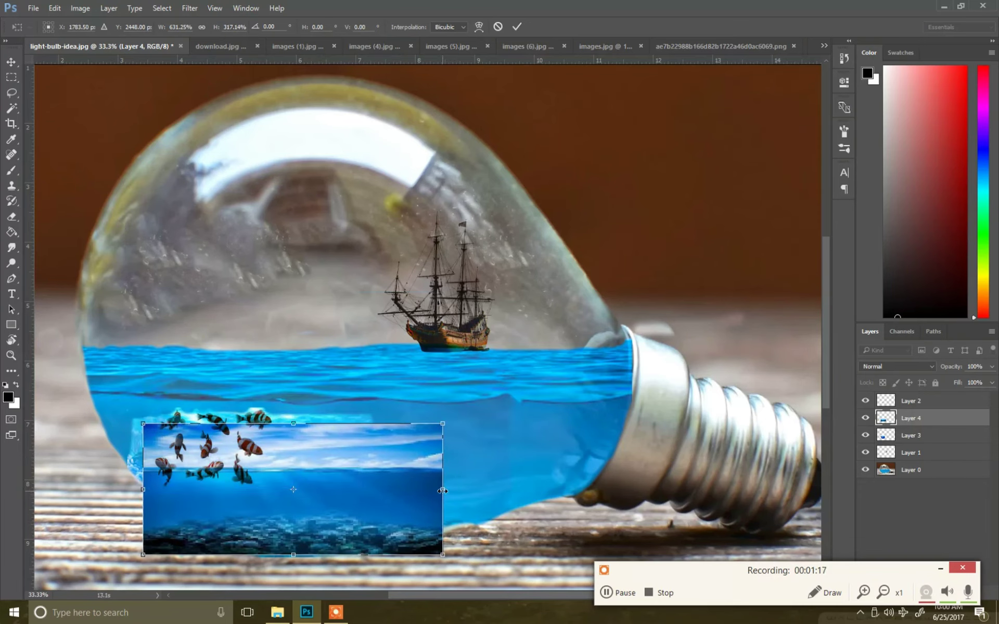
left_click_drag(442, 491, 580, 491)
left_click_drag(142, 490, 128, 490)
left_click_drag(353, 424, 349, 313)
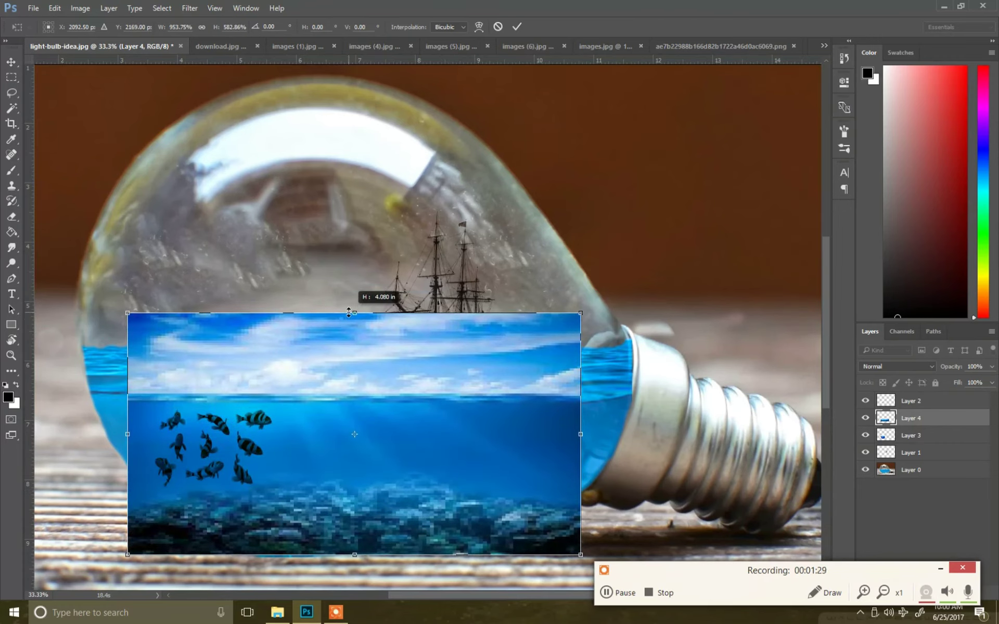
left_click_drag(584, 434, 635, 434)
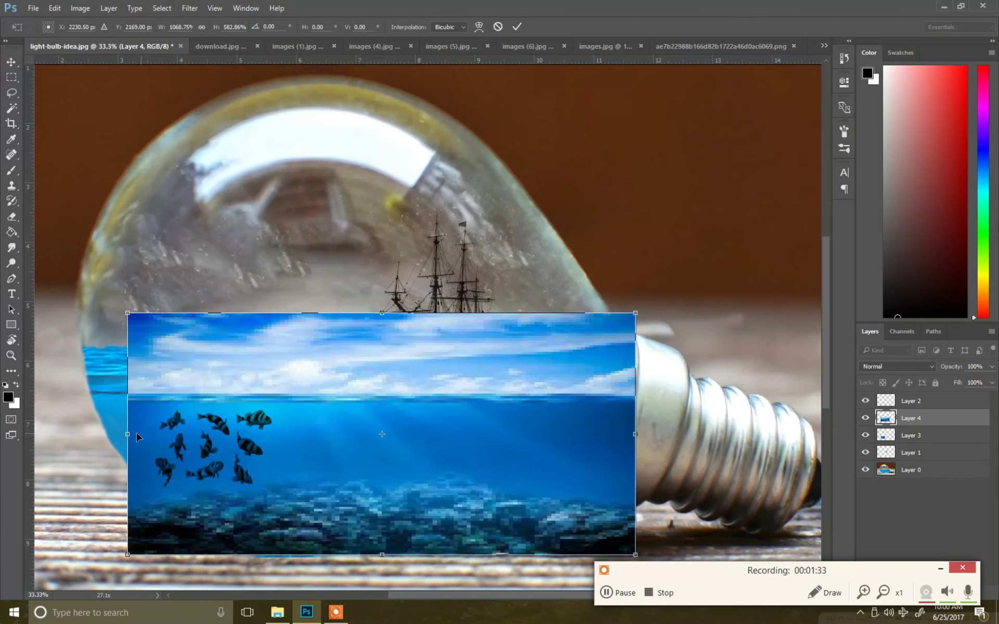
Step: Widen the seabed photo further left, commit the transform, and set Layer 4 to Multiply
left_click_drag(128, 434, 89, 434)
left_click(923, 367)
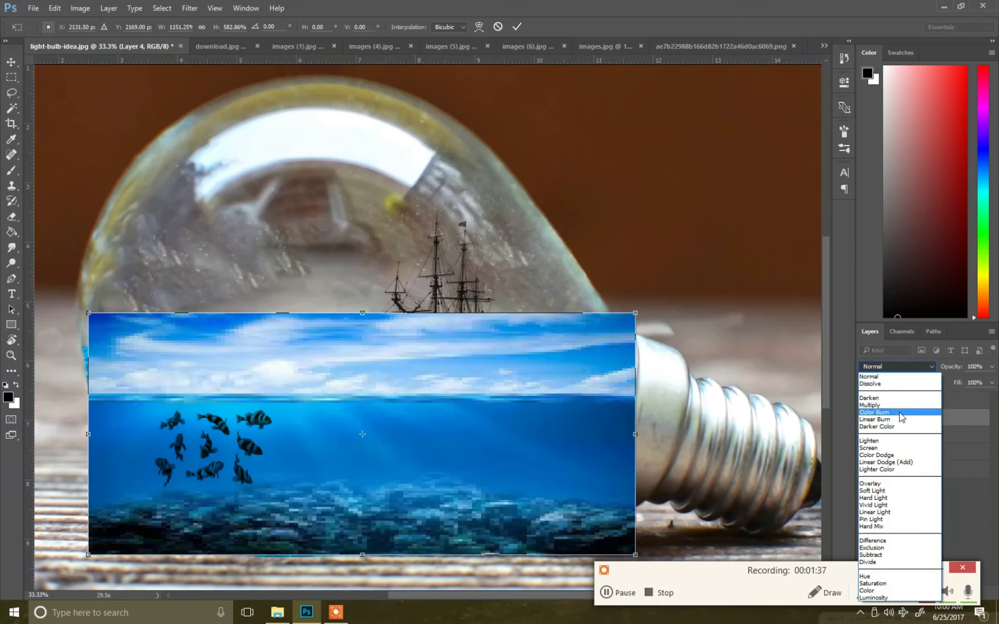
left_click(884, 367)
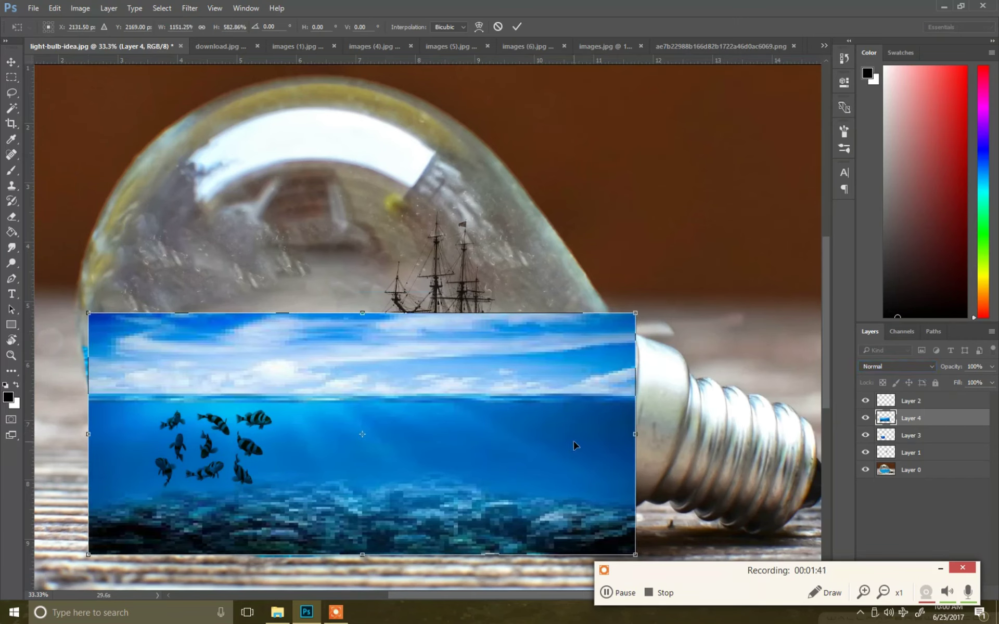
key("Return")
left_click(895, 367)
left_click(879, 405)
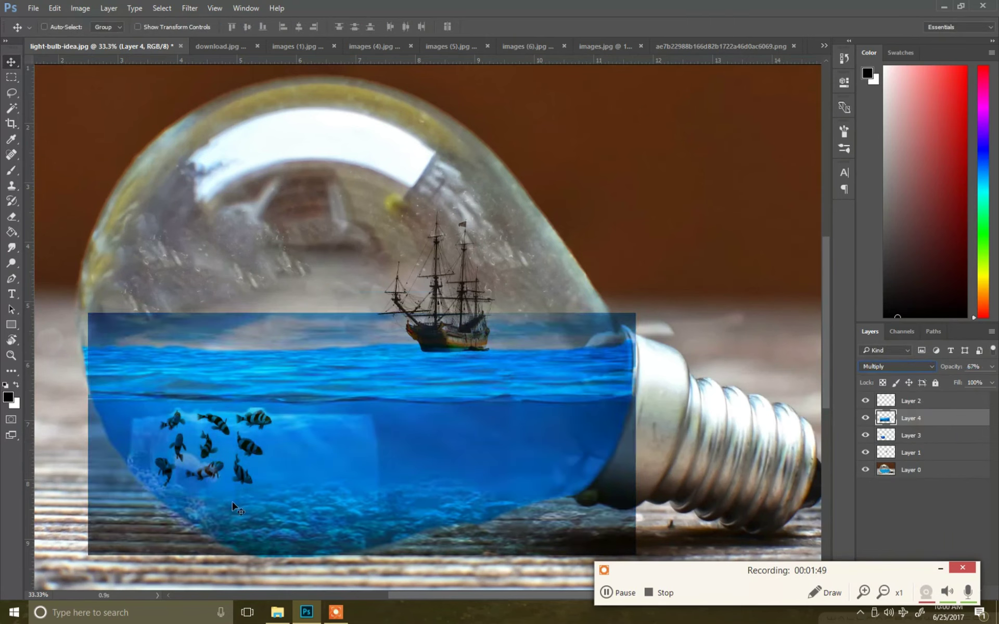
Step: Erase the seabed photo's top strip and the dark band along the waterline
left_click(12, 216)
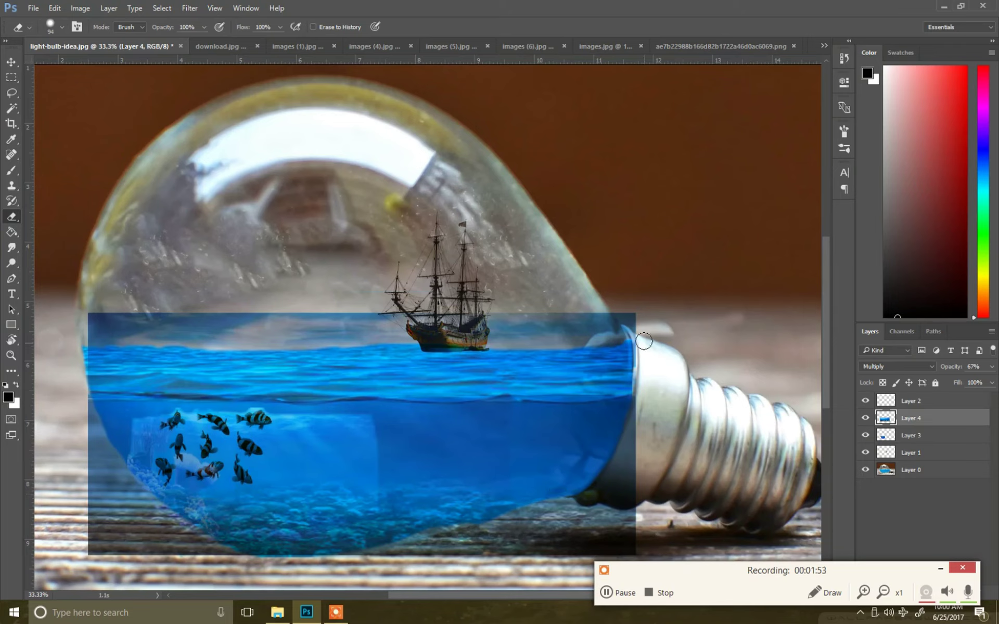
mouse_move(631, 314)
left_mouse_down()
mouse_move(91, 323)
mouse_move(416, 317)
mouse_move(200, 333)
mouse_move(561, 335)
mouse_move(79, 341)
mouse_move(156, 364)
mouse_move(572, 354)
mouse_move(312, 371)
mouse_move(173, 365)
mouse_move(120, 380)
mouse_move(520, 382)
mouse_move(566, 361)
left_mouse_up()
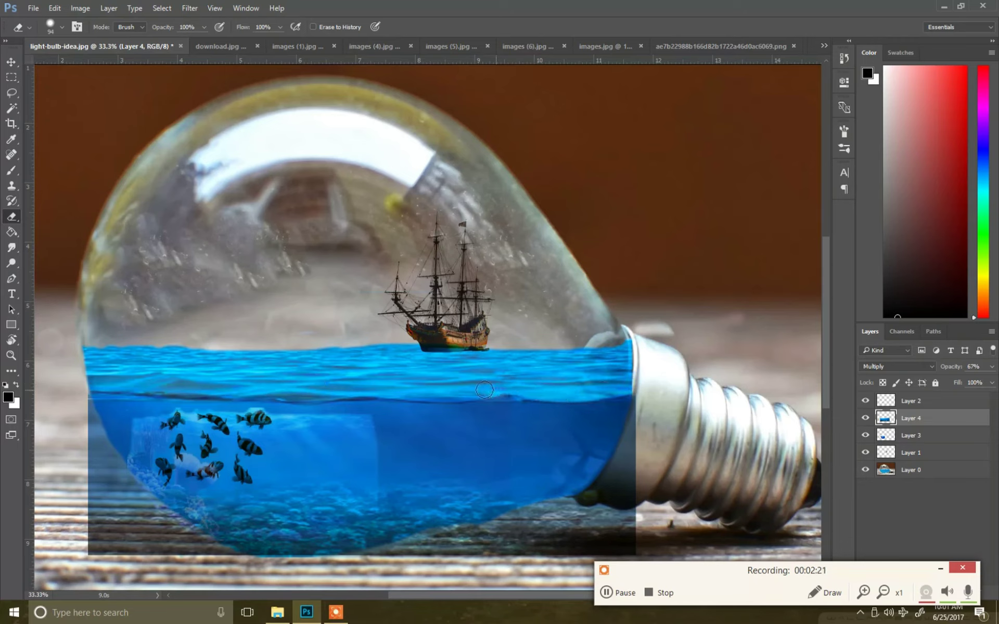
left_click_drag(485, 389, 415, 393)
left_click_drag(341, 391, 265, 394)
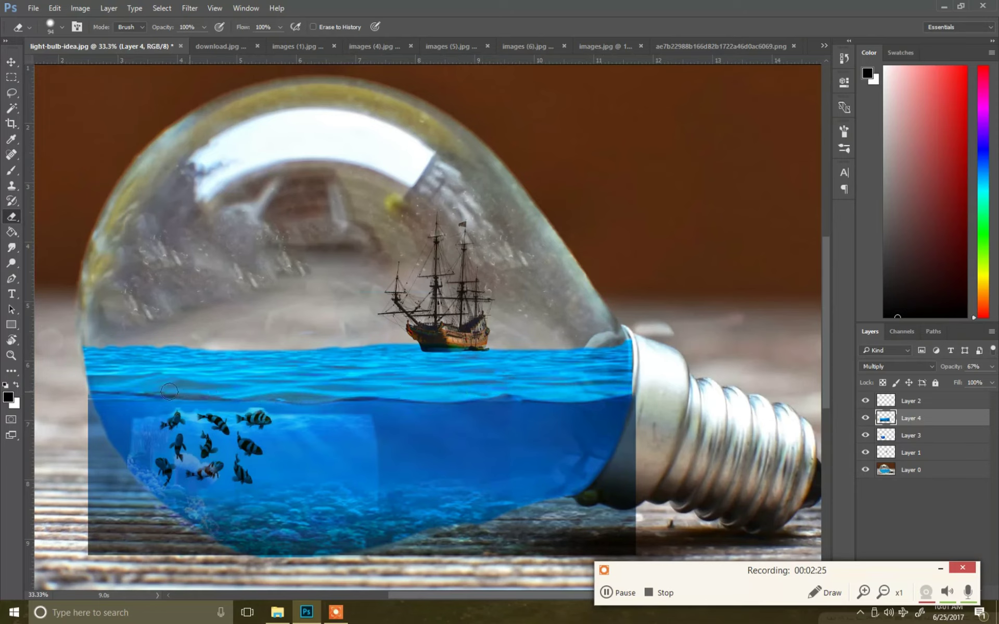
mouse_move(169, 391)
left_mouse_down()
mouse_move(69, 397)
mouse_move(96, 478)
mouse_move(104, 554)
mouse_move(106, 463)
mouse_move(161, 540)
mouse_move(227, 564)
mouse_move(109, 520)
mouse_move(127, 494)
mouse_move(232, 560)
left_mouse_up()
left_click(62, 27)
key("Return")
Step: Erase the seabed photo along the bulb's lower rim, undoing the stray lower-left strokes
mouse_move(360, 565)
left_mouse_down()
mouse_move(502, 536)
mouse_move(599, 495)
mouse_move(644, 421)
mouse_move(551, 541)
mouse_move(609, 499)
mouse_move(619, 437)
left_mouse_up()
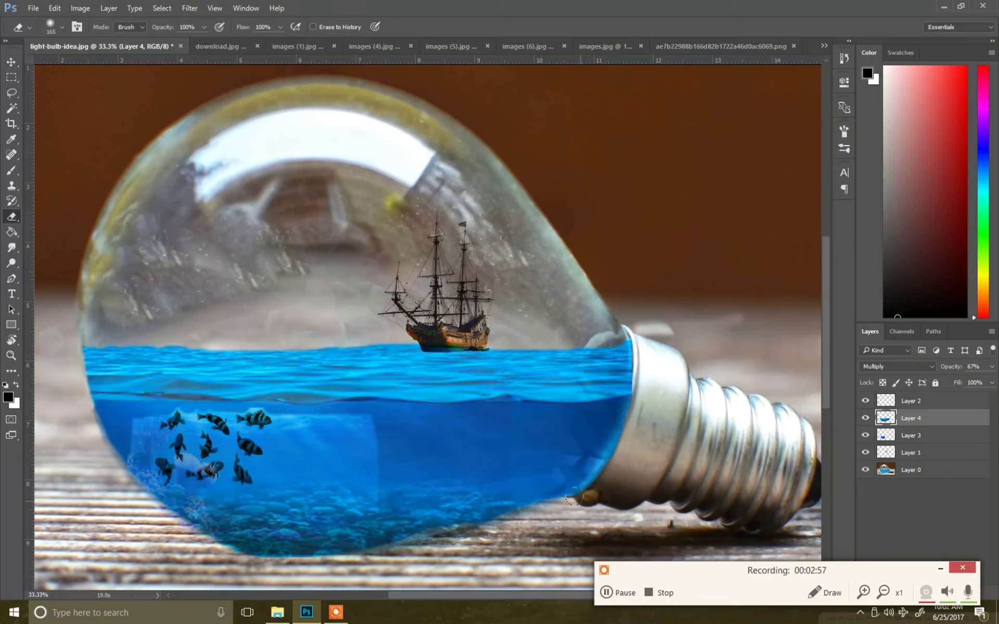
mouse_move(572, 496)
left_mouse_down()
mouse_move(395, 546)
mouse_move(288, 561)
mouse_move(213, 541)
mouse_move(153, 500)
mouse_move(78, 401)
left_mouse_up()
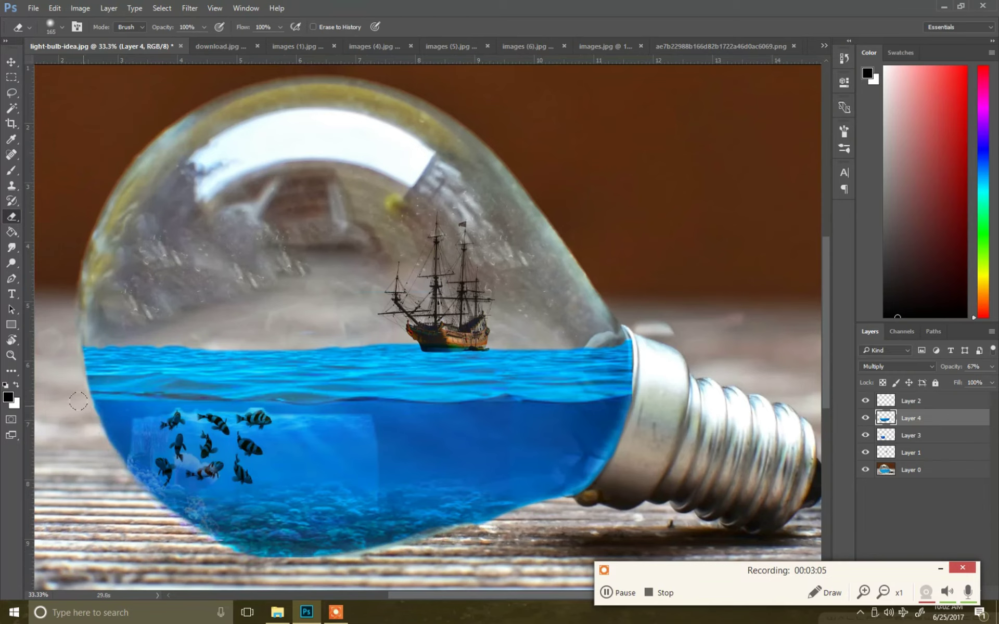
mouse_move(108, 454)
left_mouse_down()
mouse_move(200, 526)
mouse_move(371, 560)
mouse_move(394, 543)
mouse_move(568, 495)
left_mouse_up()
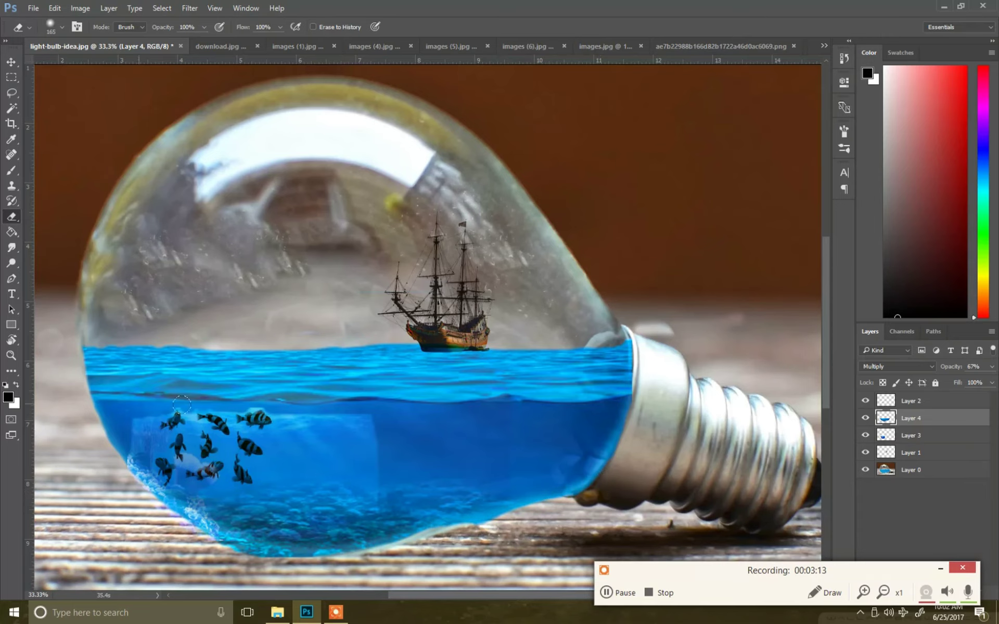
key("ctrl+alt+z")
key("ctrl+alt+z")
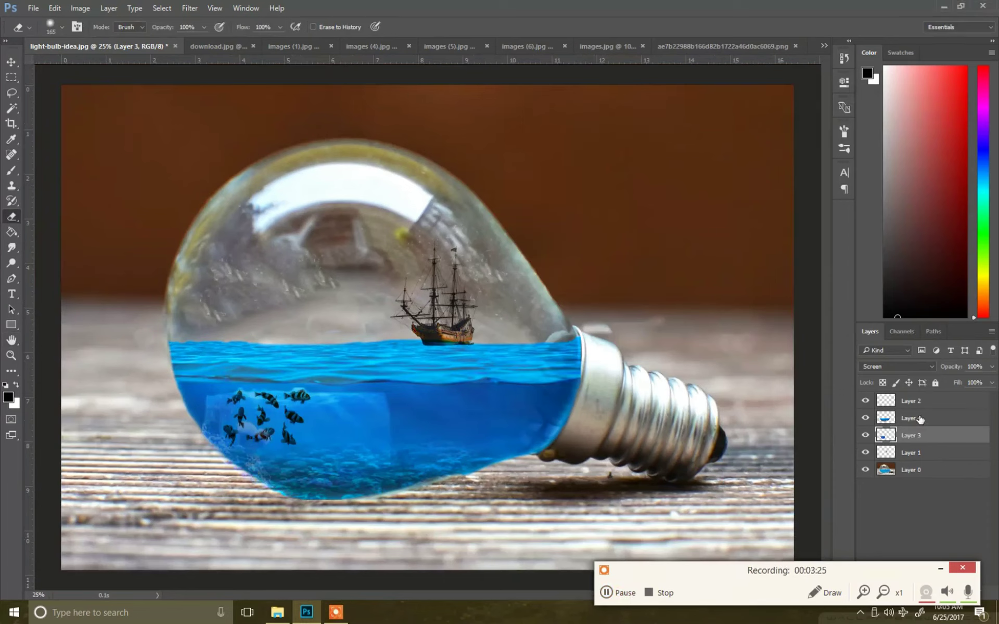
Step: Open Layer 4's Blending Options and add a near-black Inner Glow
right_click(918, 419)
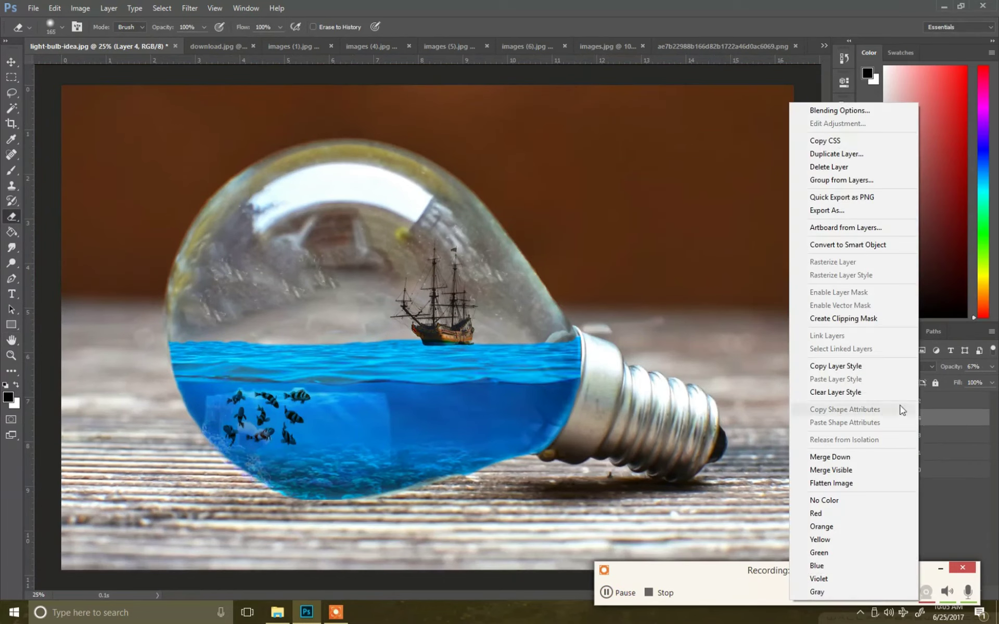
left_click(832, 108)
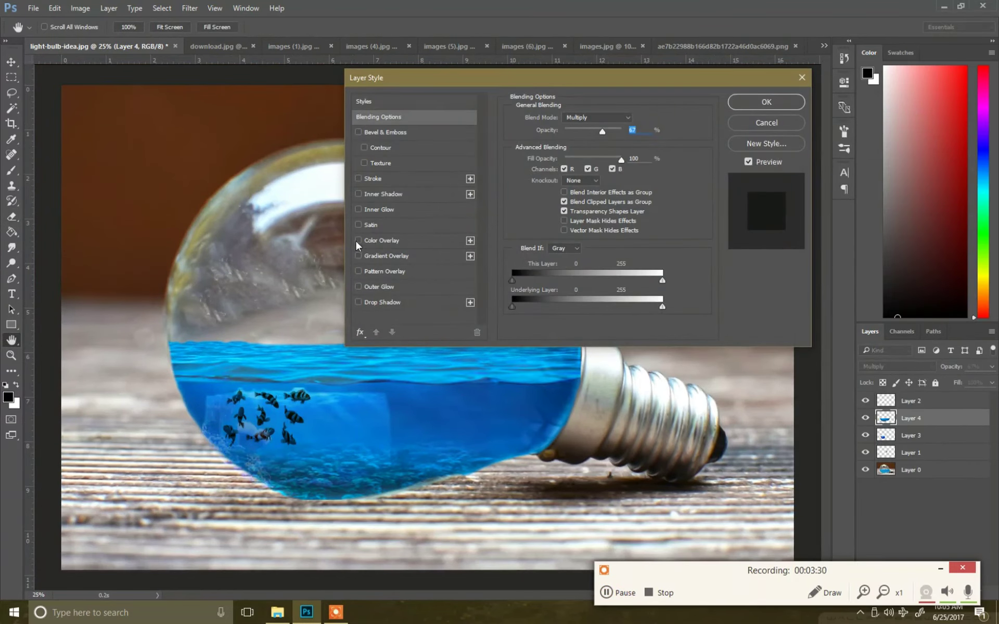
left_click(371, 225)
left_click(358, 209)
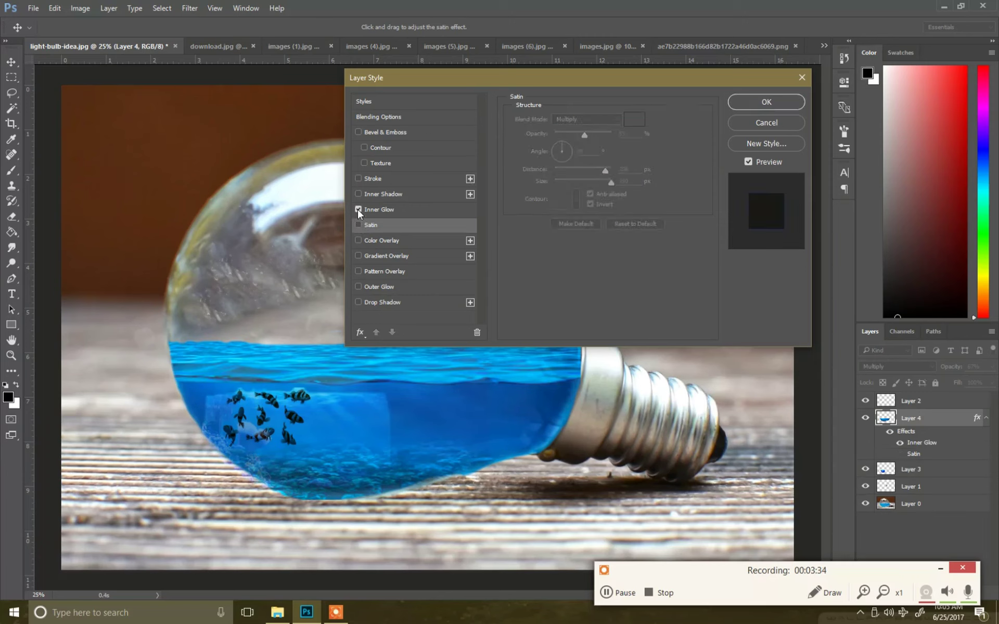
left_click(423, 208)
left_click(539, 157)
left_click(579, 105)
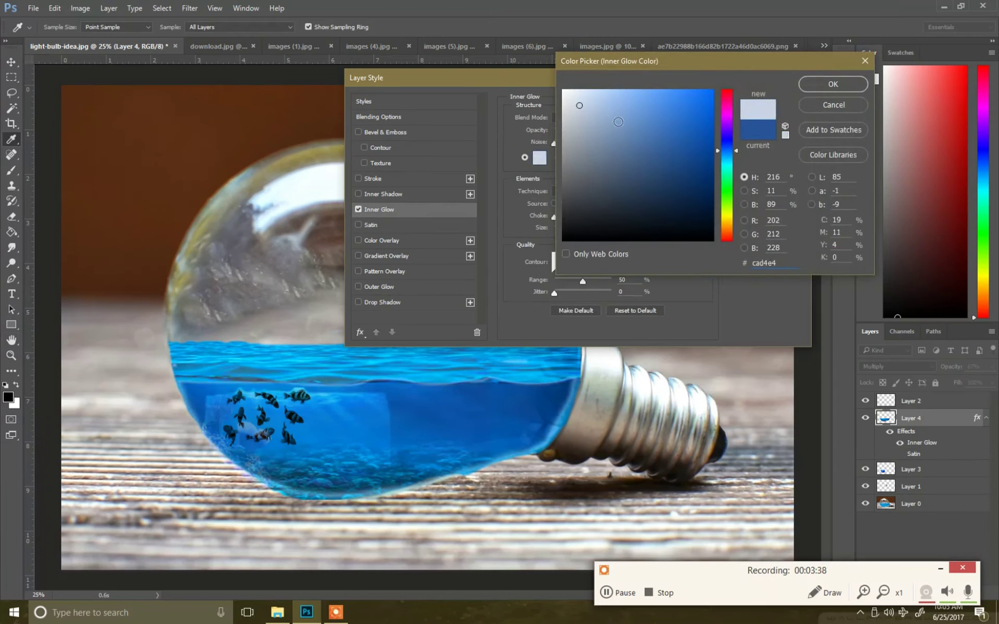
left_click(682, 128)
left_click_drag(692, 174, 693, 231)
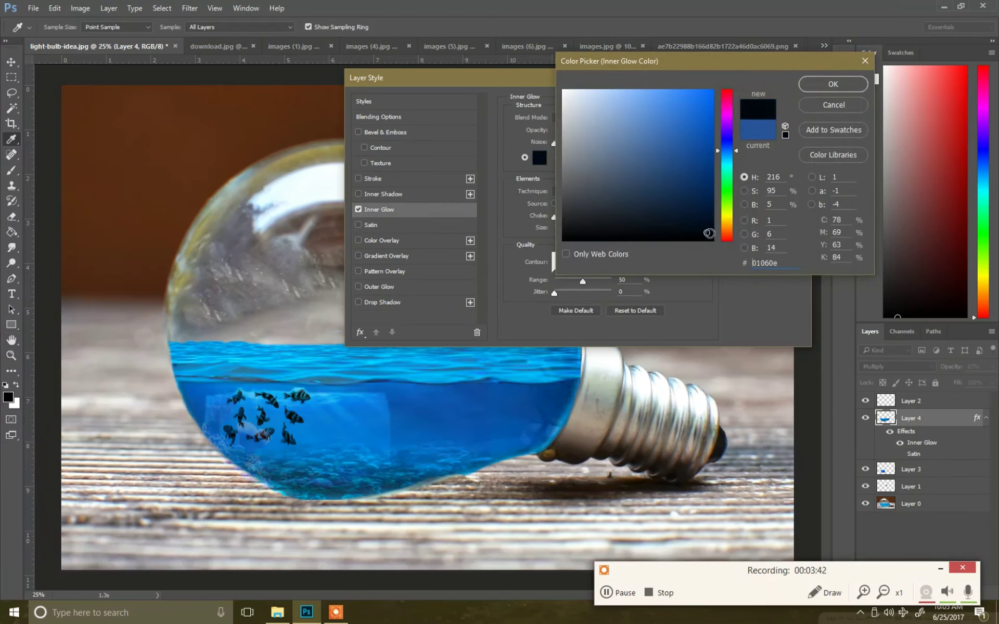
left_click(832, 83)
Step: Add a black Outer Glow, briefly testing and removing overlay, drop shadow and stroke effects
left_click(358, 287)
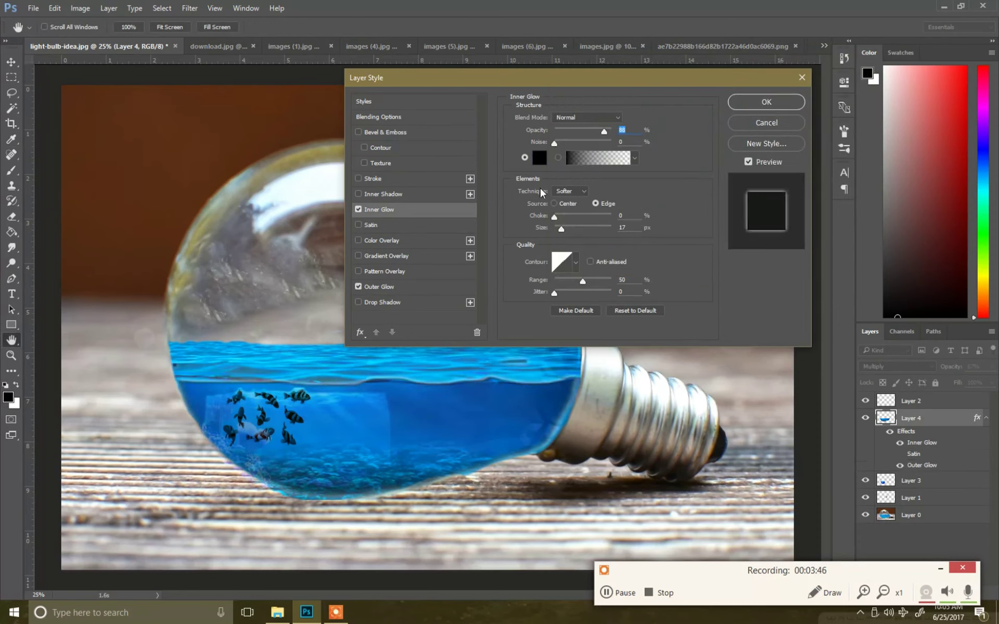
left_click(378, 286)
left_click(539, 158)
left_click_drag(671, 193, 672, 250)
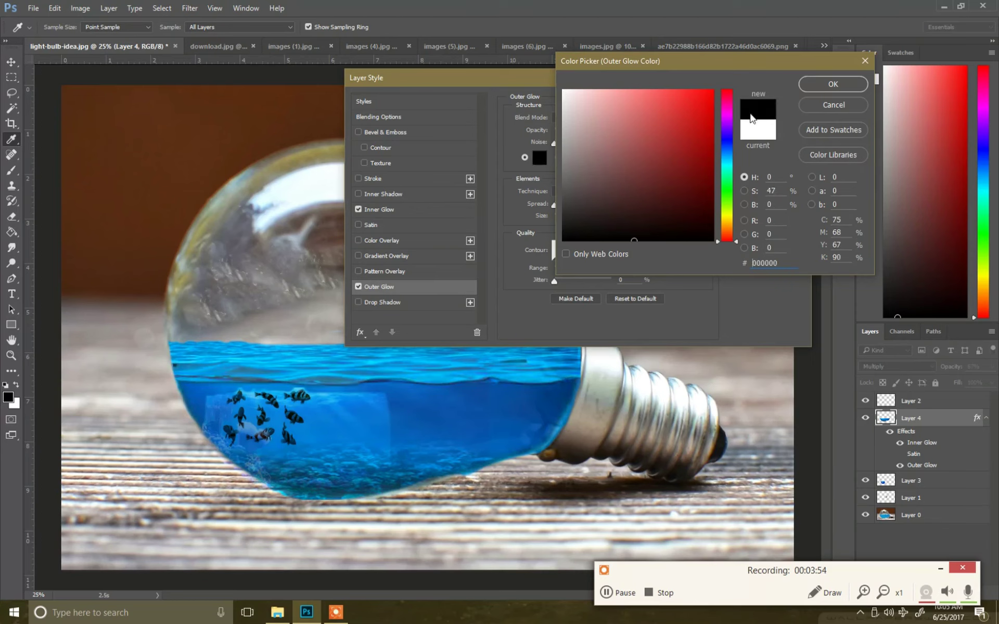
left_click(833, 84)
left_click(358, 301)
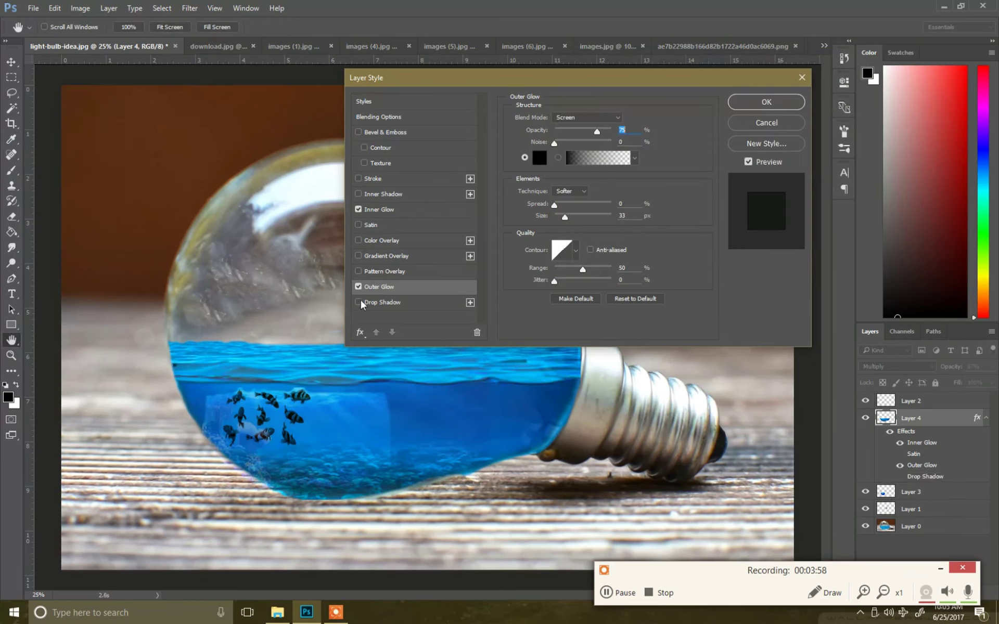
left_click(358, 240)
left_click(358, 240)
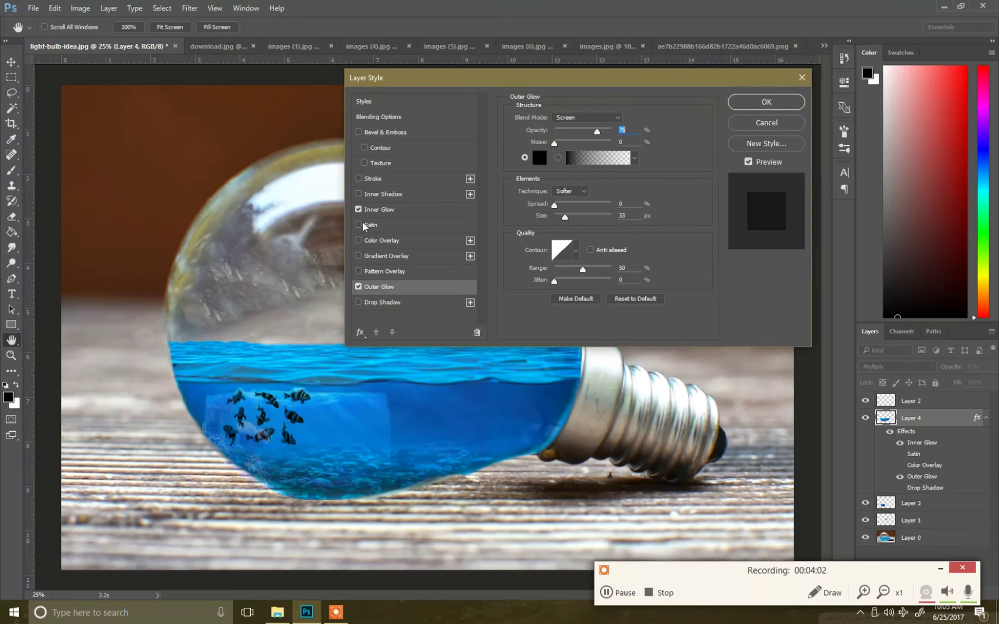
left_click(358, 224)
left_click(358, 178)
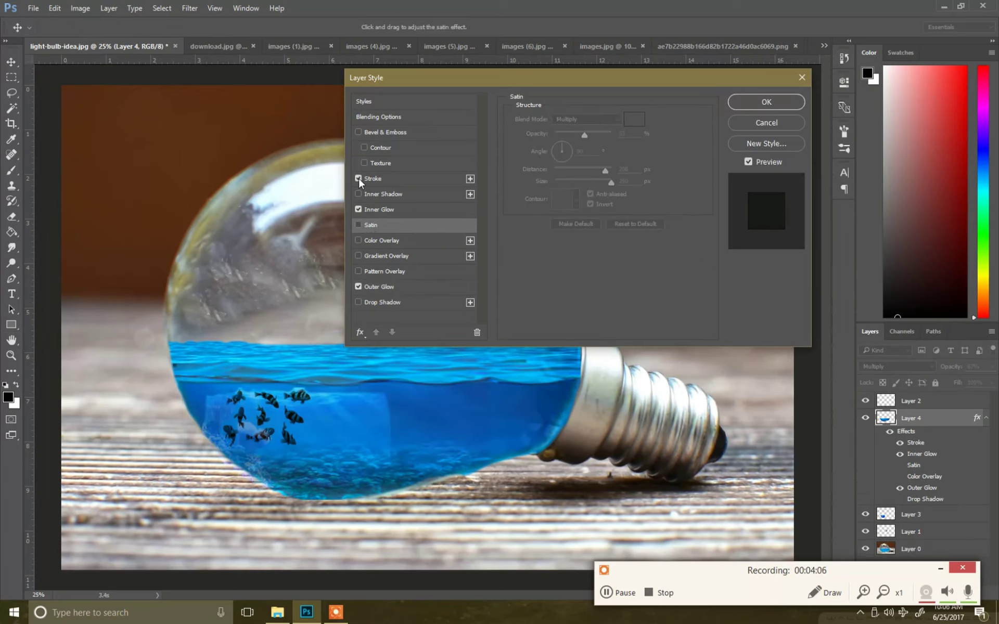
Step: Add a blue Inner Shadow, test and drop the overlay effects, and apply the layer style
left_click(384, 196)
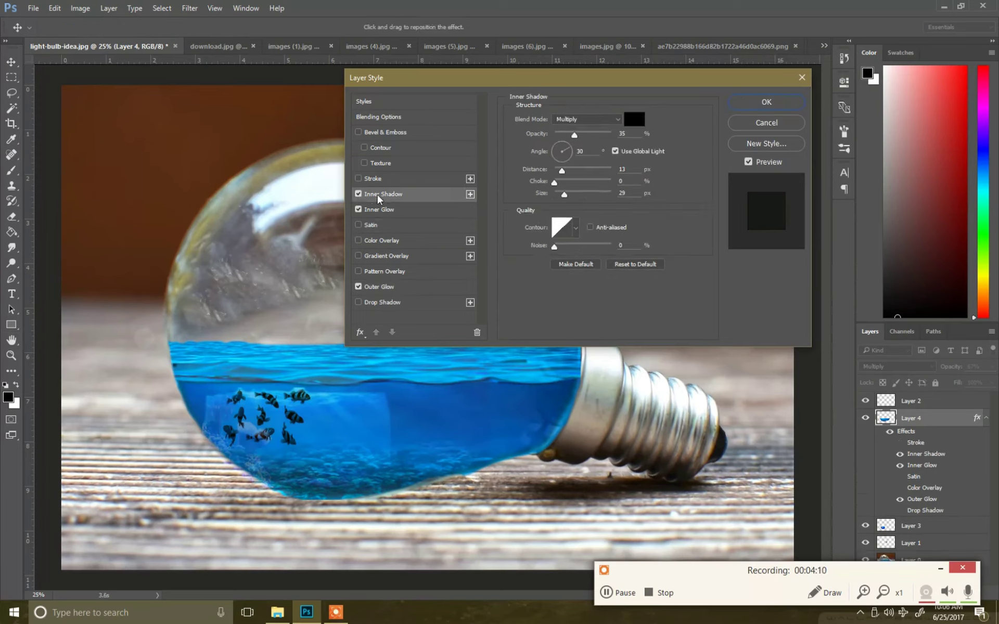
left_click(634, 119)
left_click(726, 138)
left_click(703, 113)
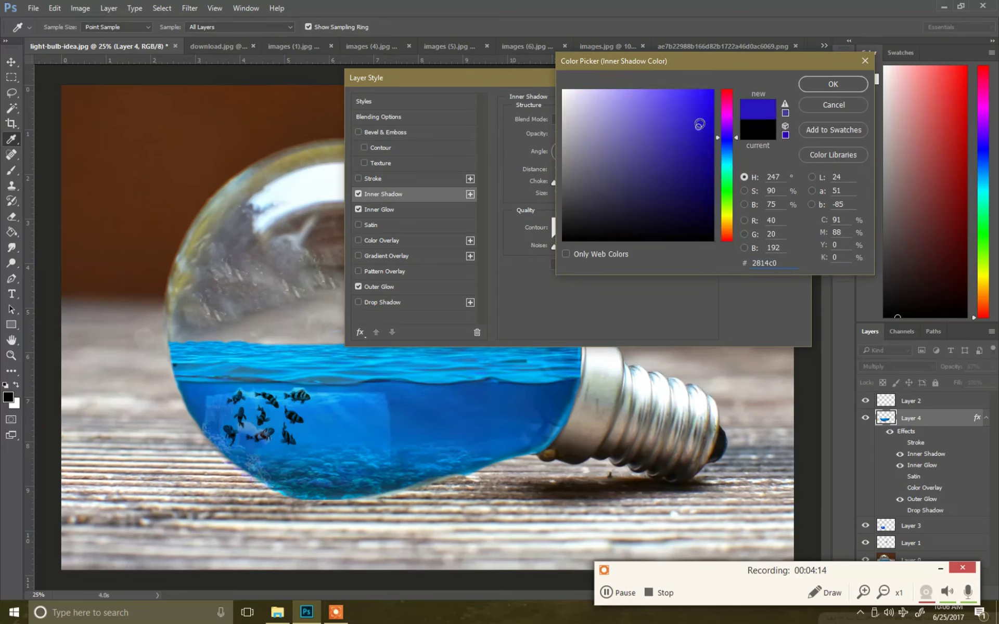
left_click(708, 97)
key("Return")
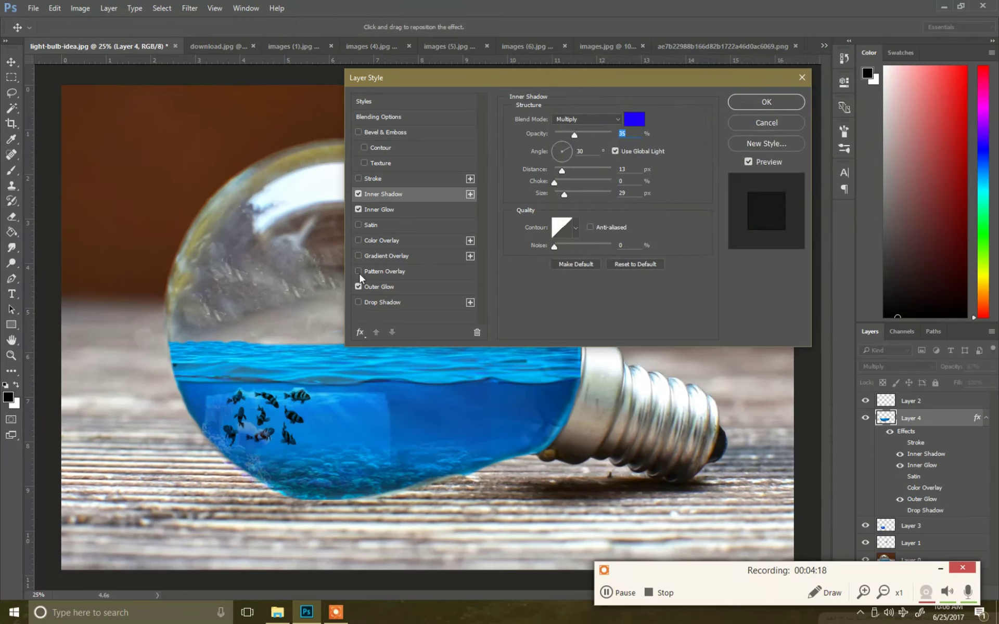
left_click(358, 271)
left_click(358, 256)
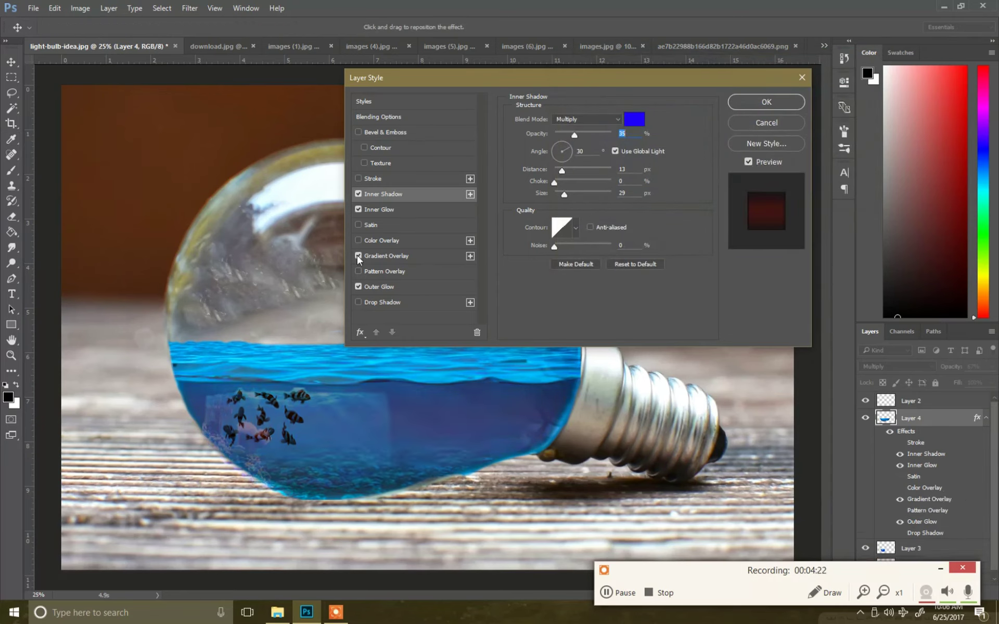
left_click(358, 256)
left_click(777, 101)
key("e")
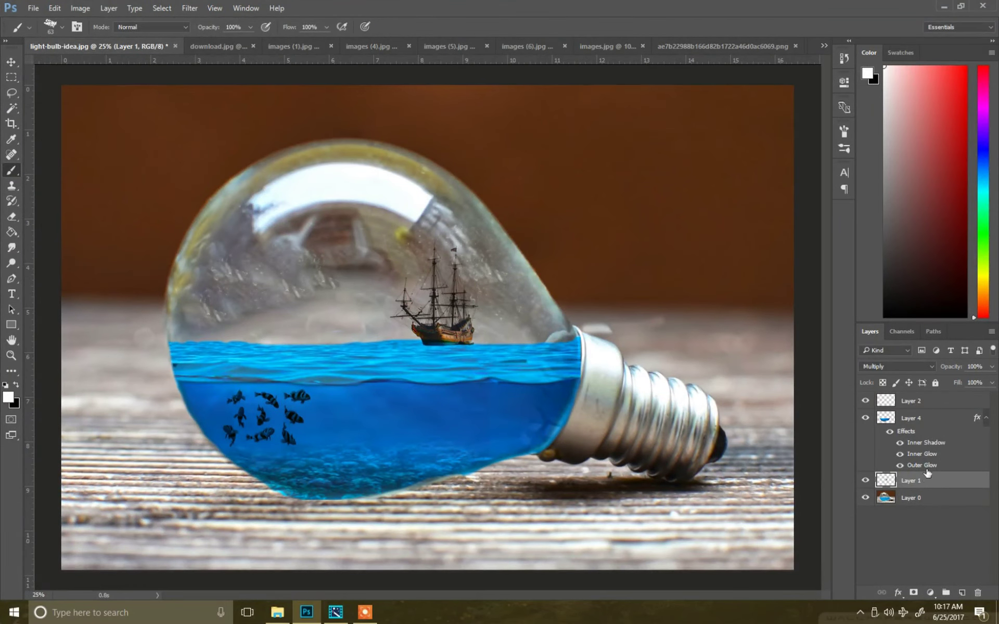
left_click(922, 497)
right_click(922, 496)
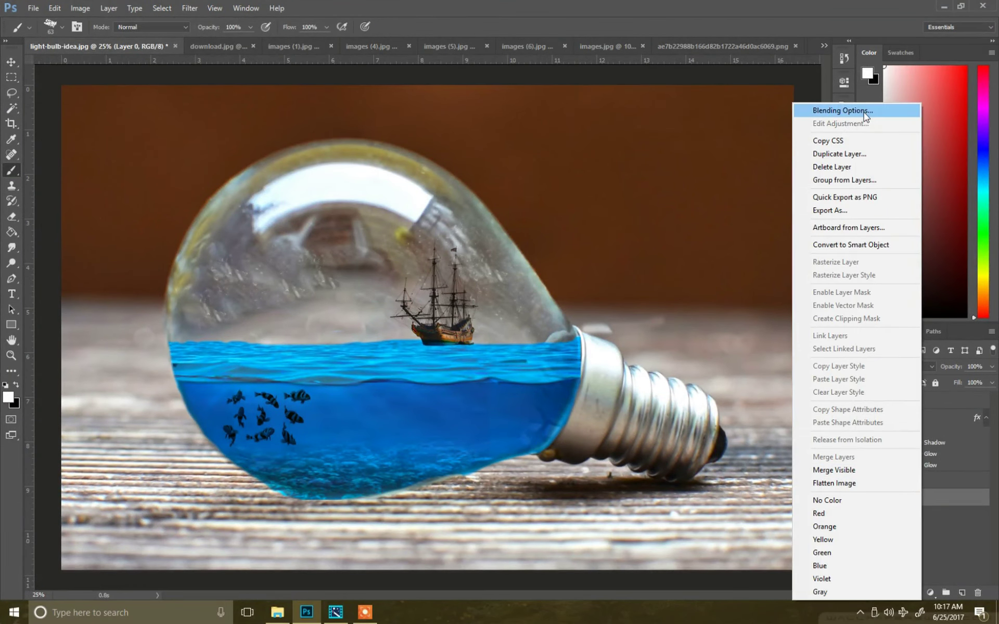
left_click(657, 178)
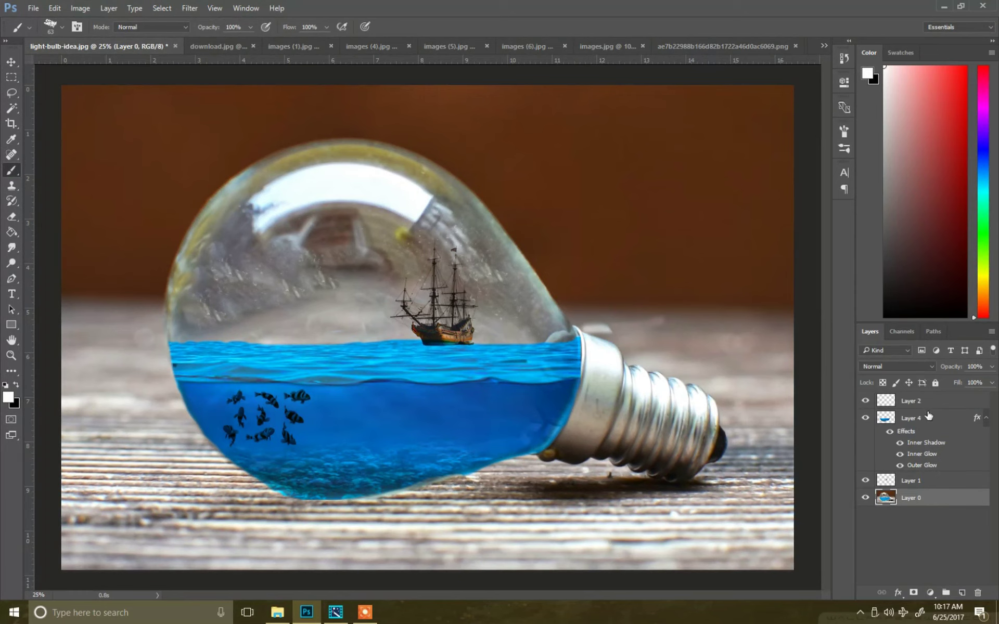
right_click(929, 416)
left_click(894, 107)
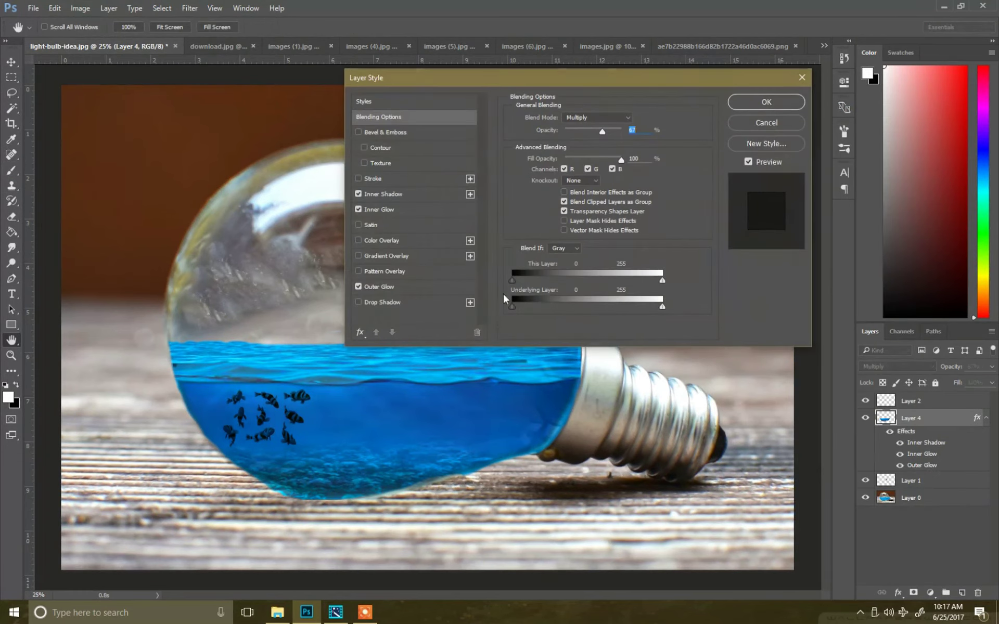
left_click(358, 302)
left_click(358, 302)
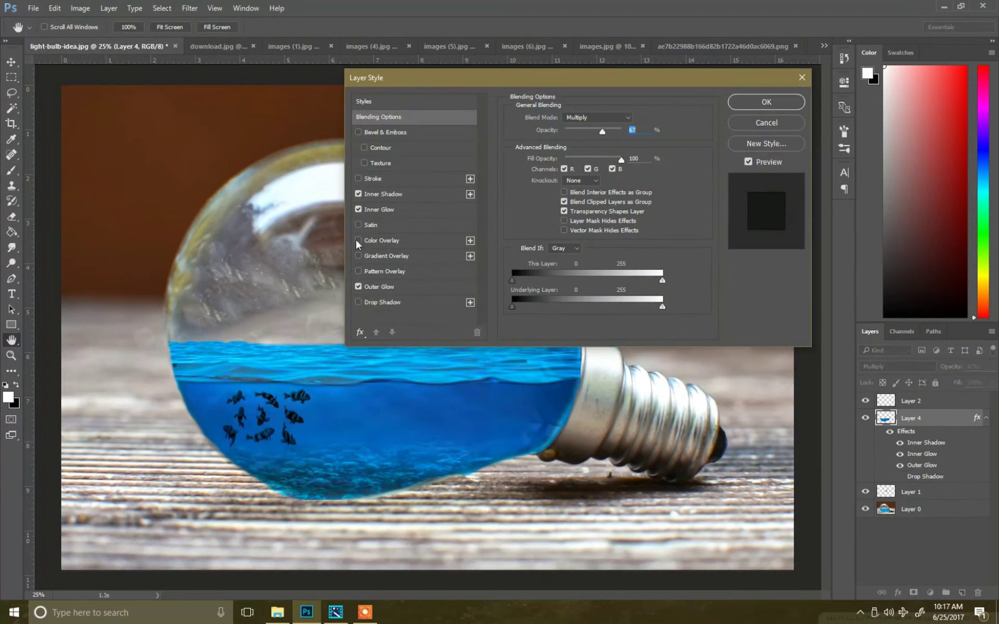
left_click(385, 194)
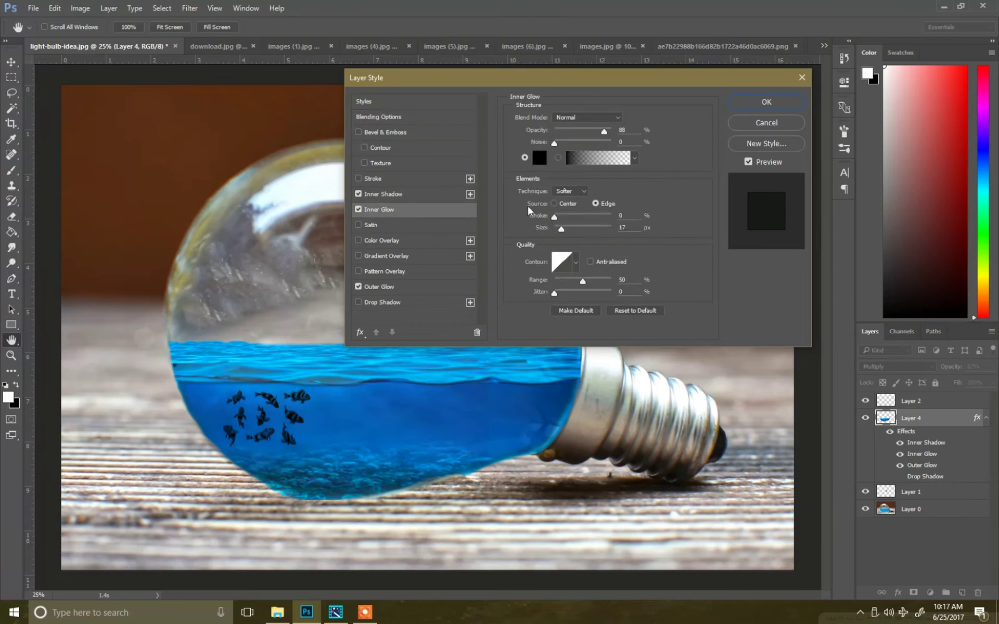
left_click(766, 102)
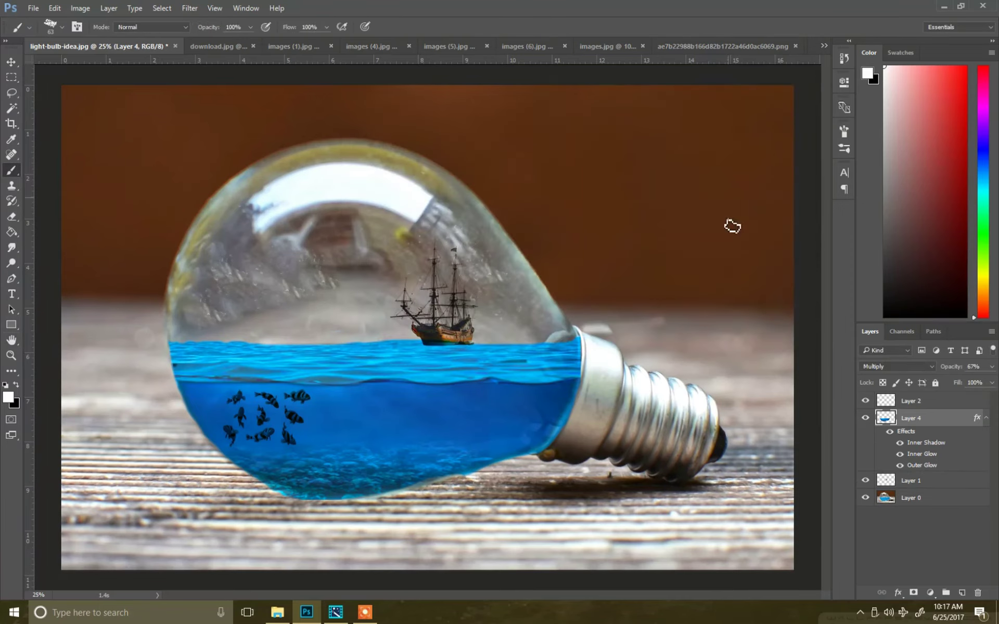
left_click(927, 499)
left_click(80, 8)
mouse_move(98, 38)
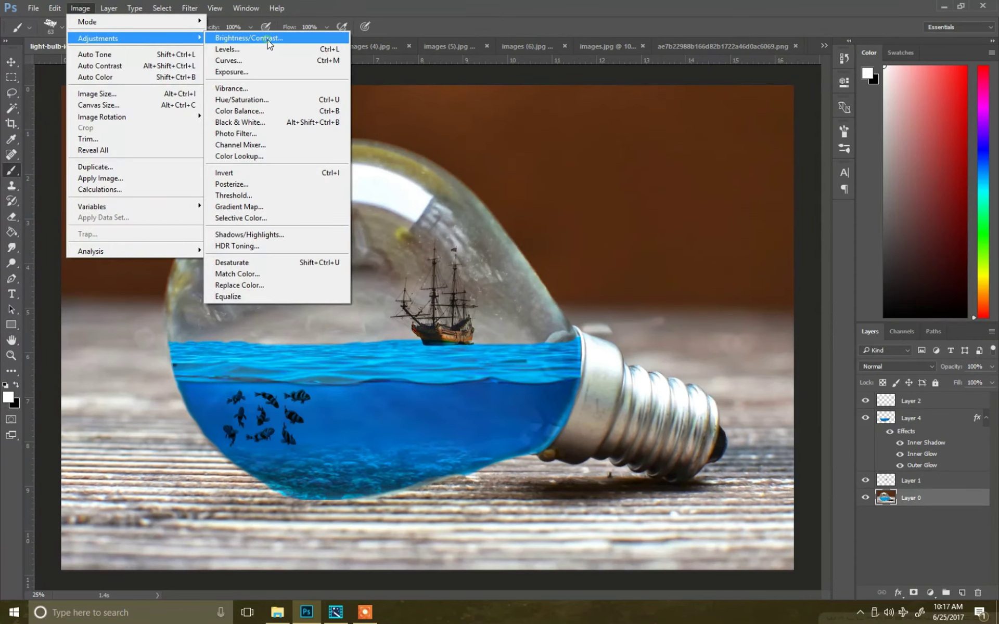
left_click(286, 111)
left_click(599, 185)
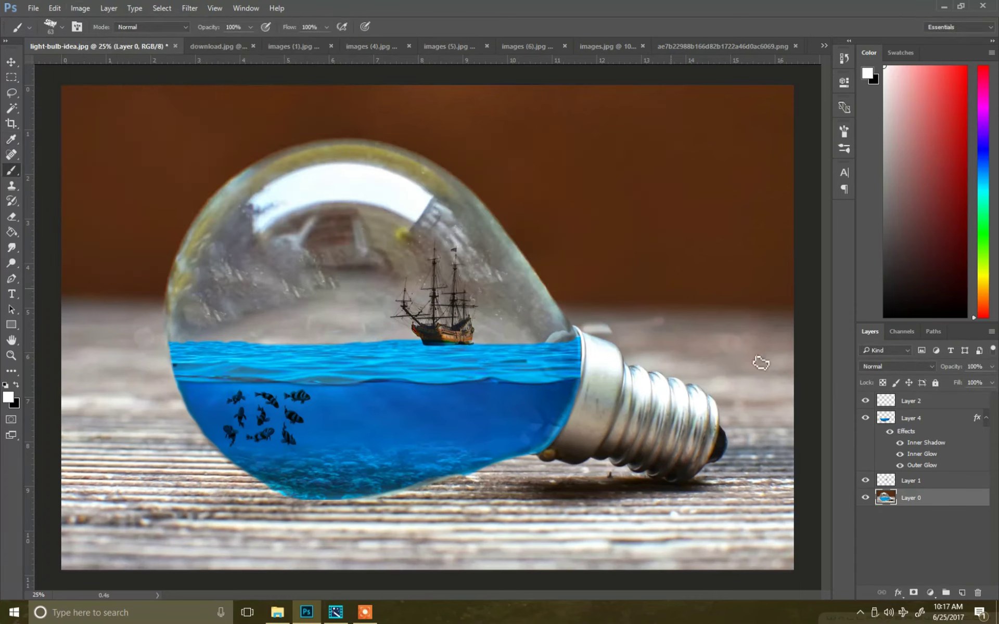
left_click(913, 538)
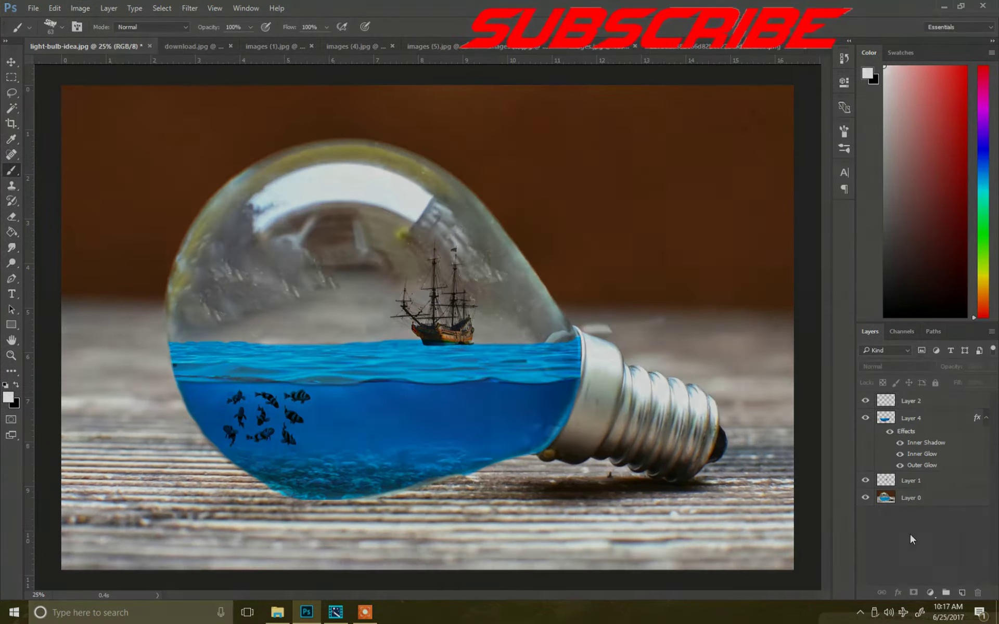